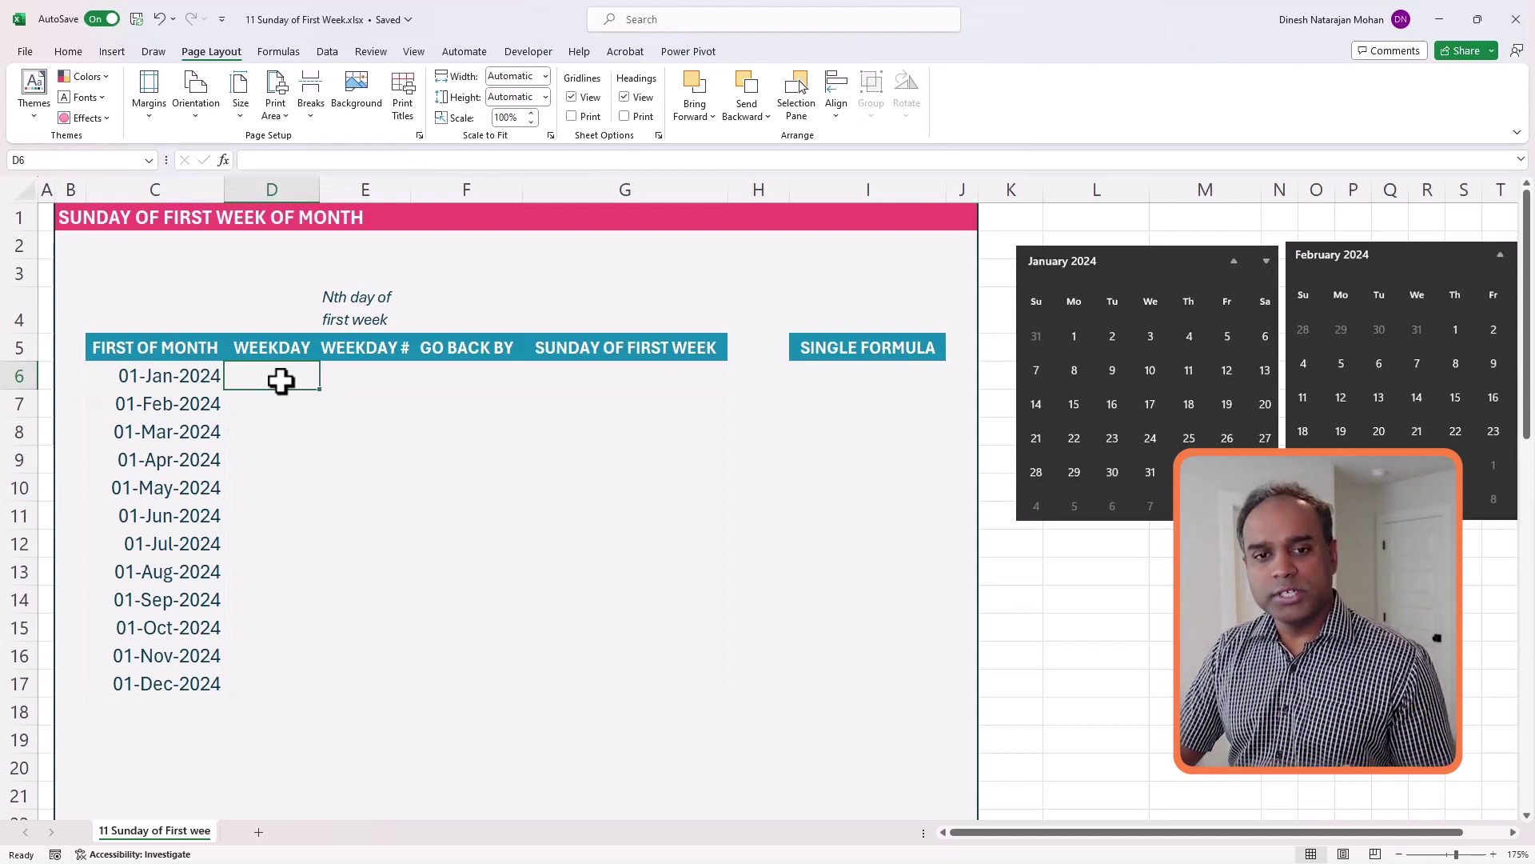
- Enter =TEXT(C6,"ddd") in D6 and fill it down to D17
type("=text(")
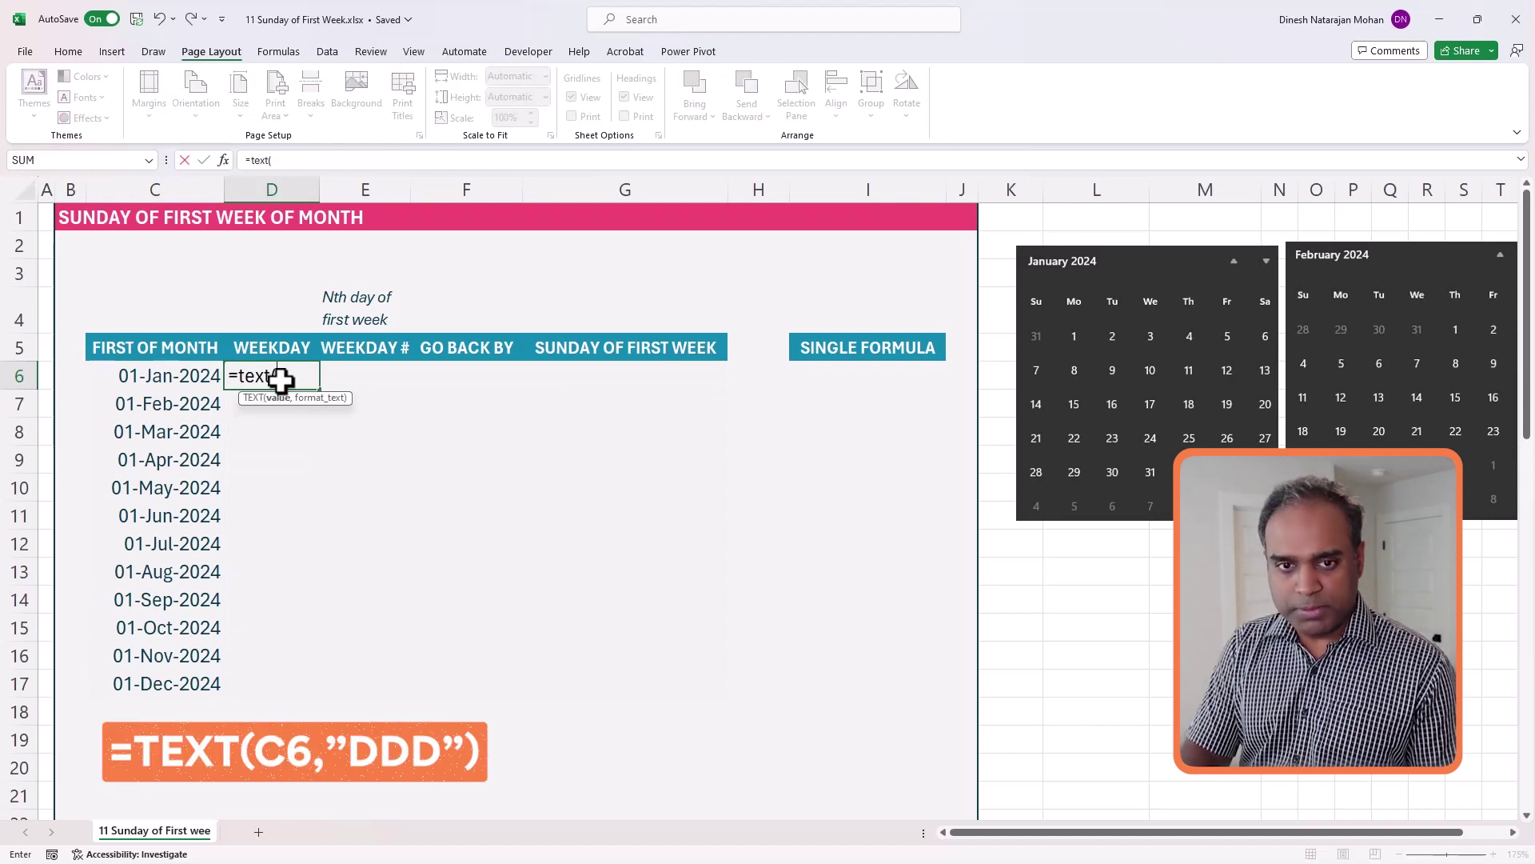
key("Left")
type(",\"")
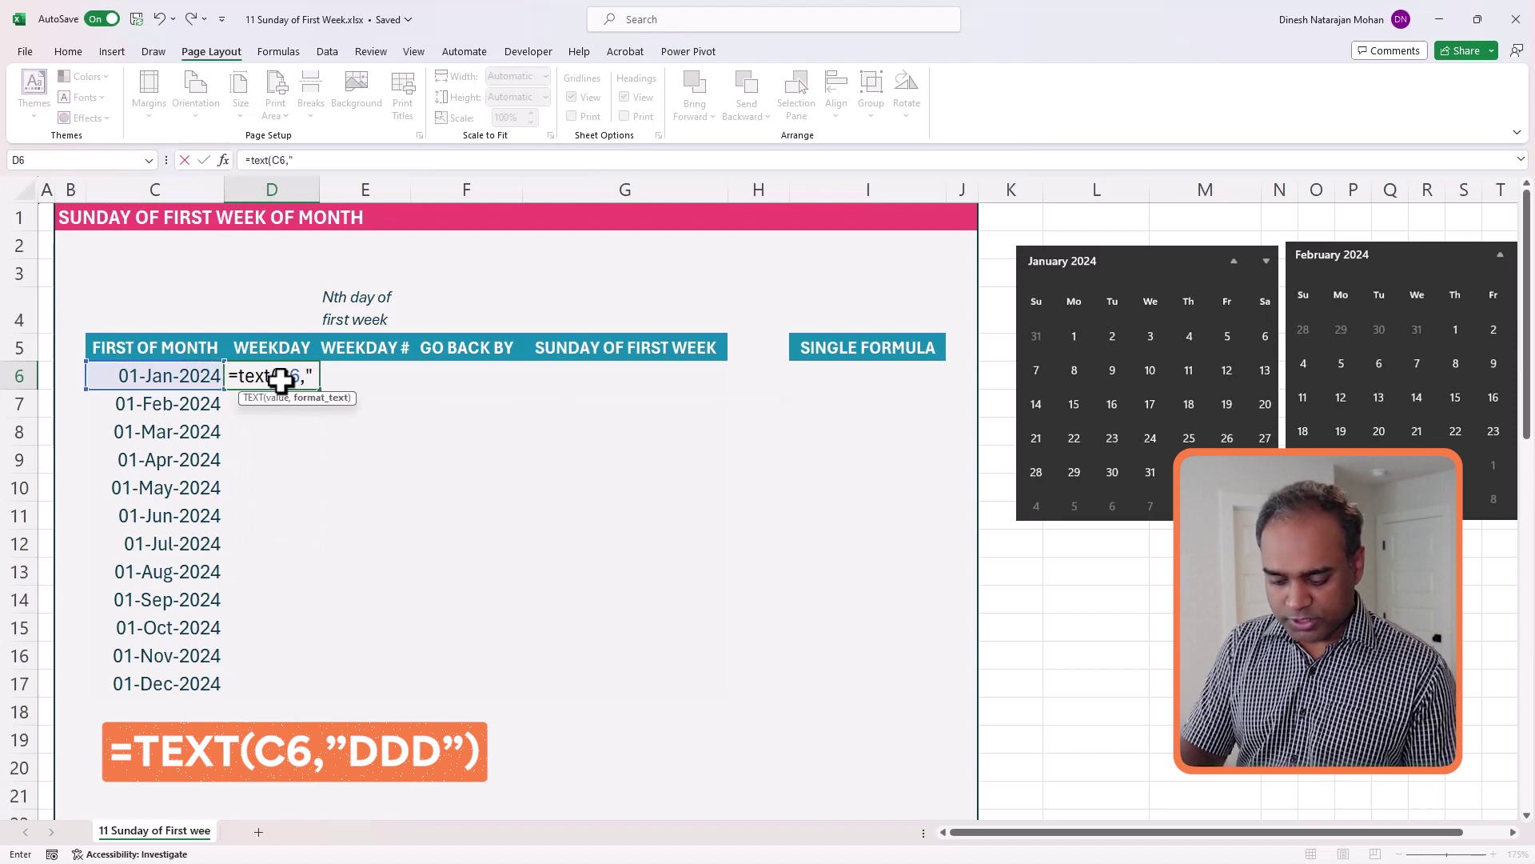
type("ddd\")")
key("Return")
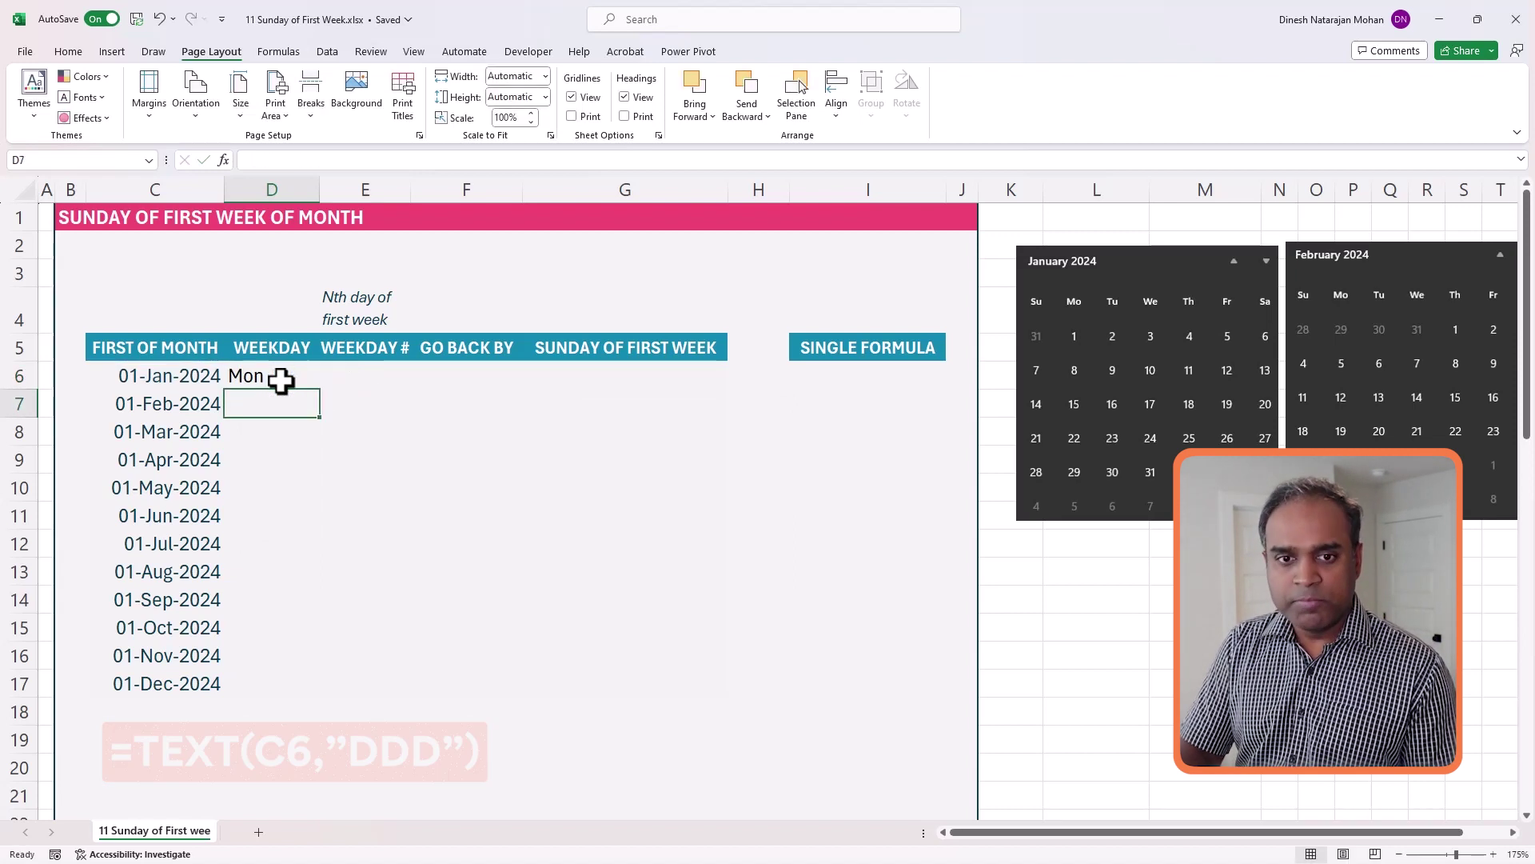
left_click(281, 380)
left_click_drag(317, 391, 278, 693)
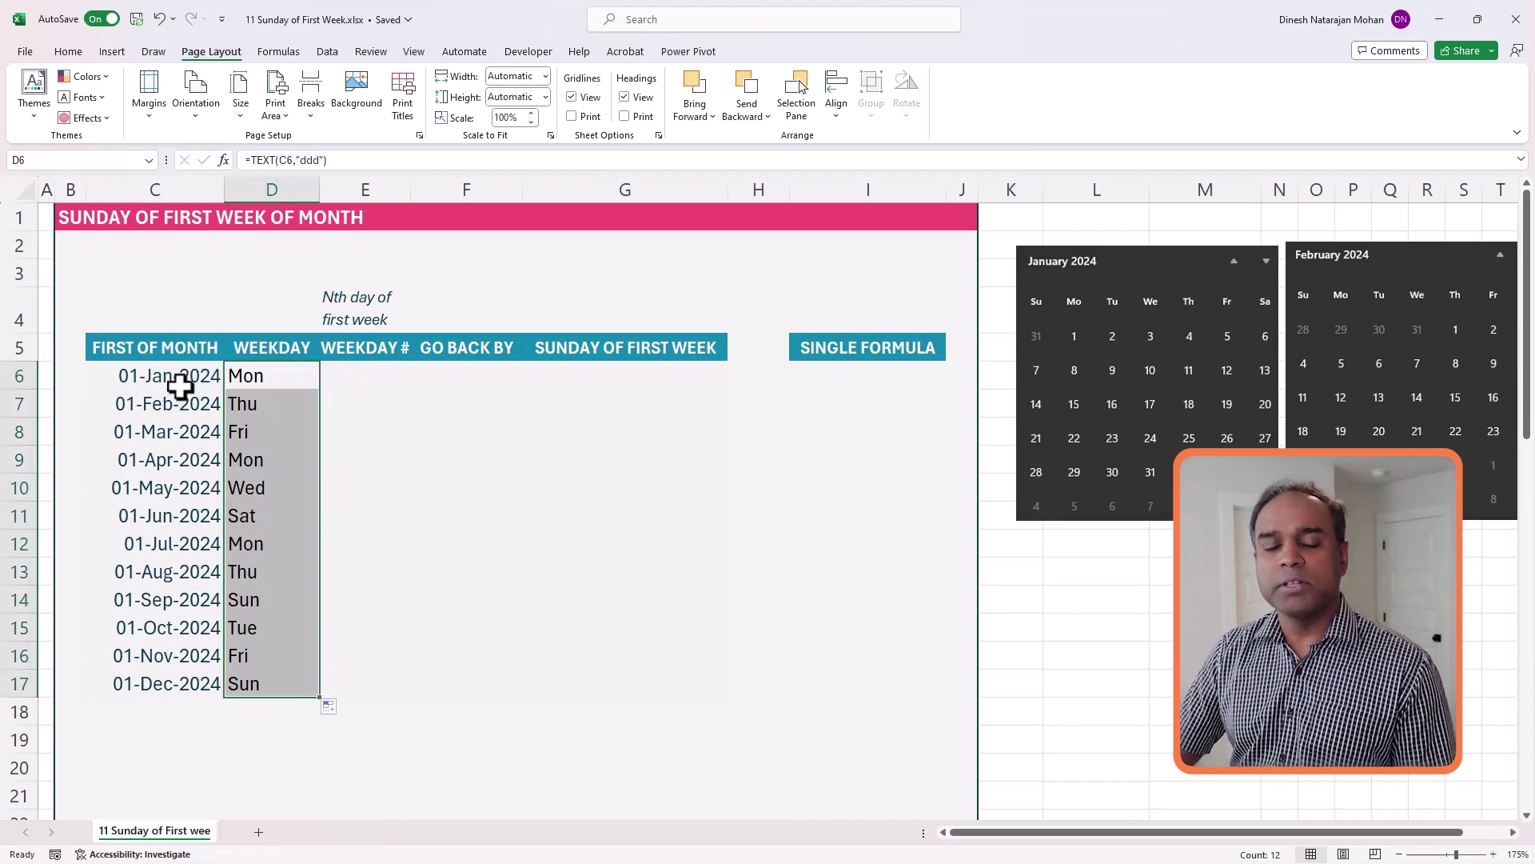
- Check the January and February dates and their weekday-name formulas
left_click(246, 378)
left_click(197, 409)
left_click(244, 403)
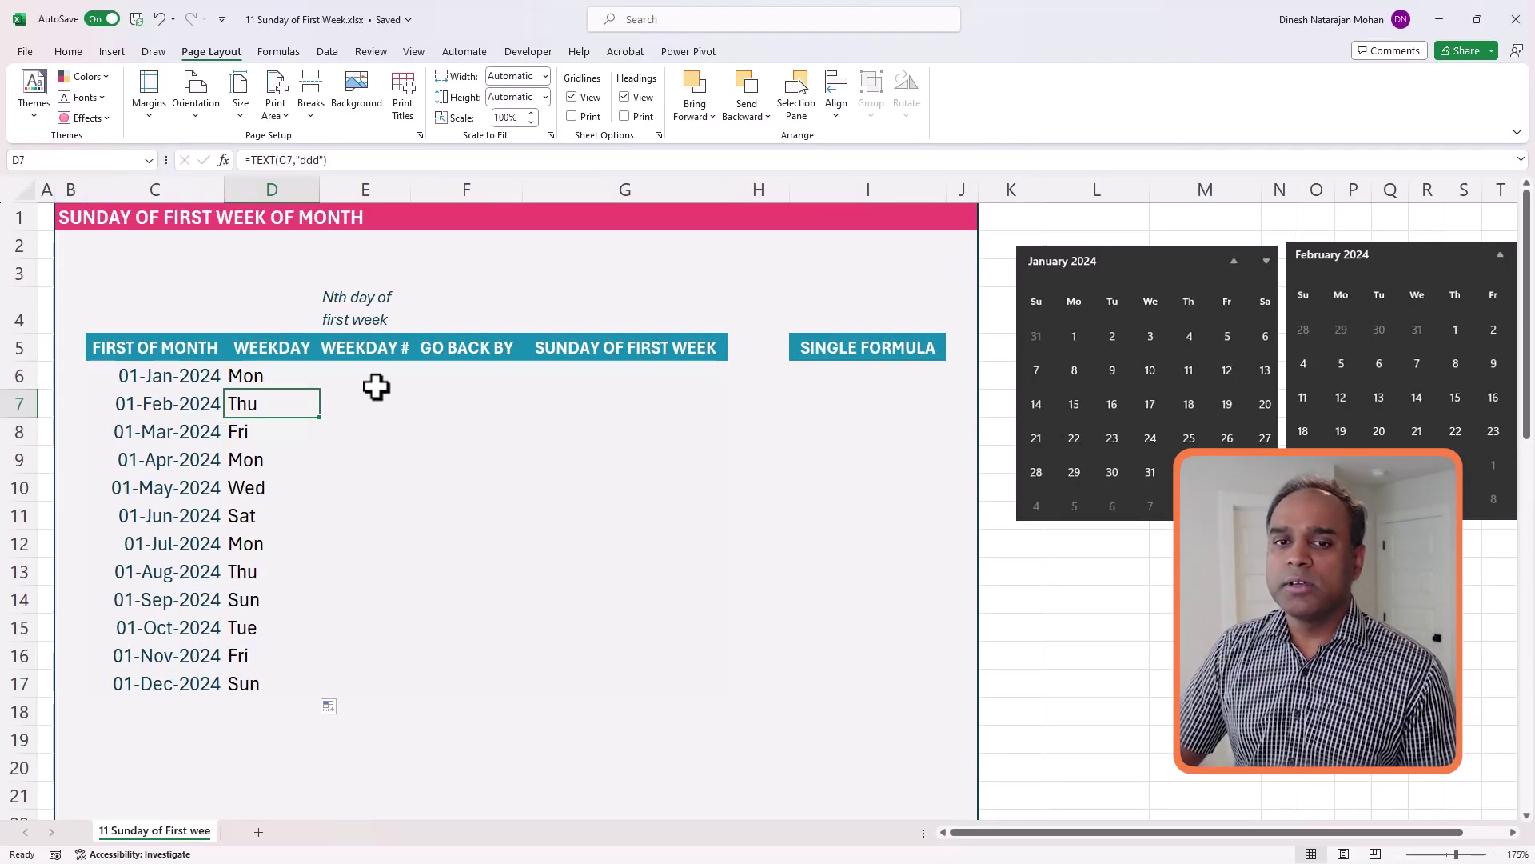
- Enter =WEEKDAY(C6,1) in E6 and fill it down to E17
left_click(375, 382)
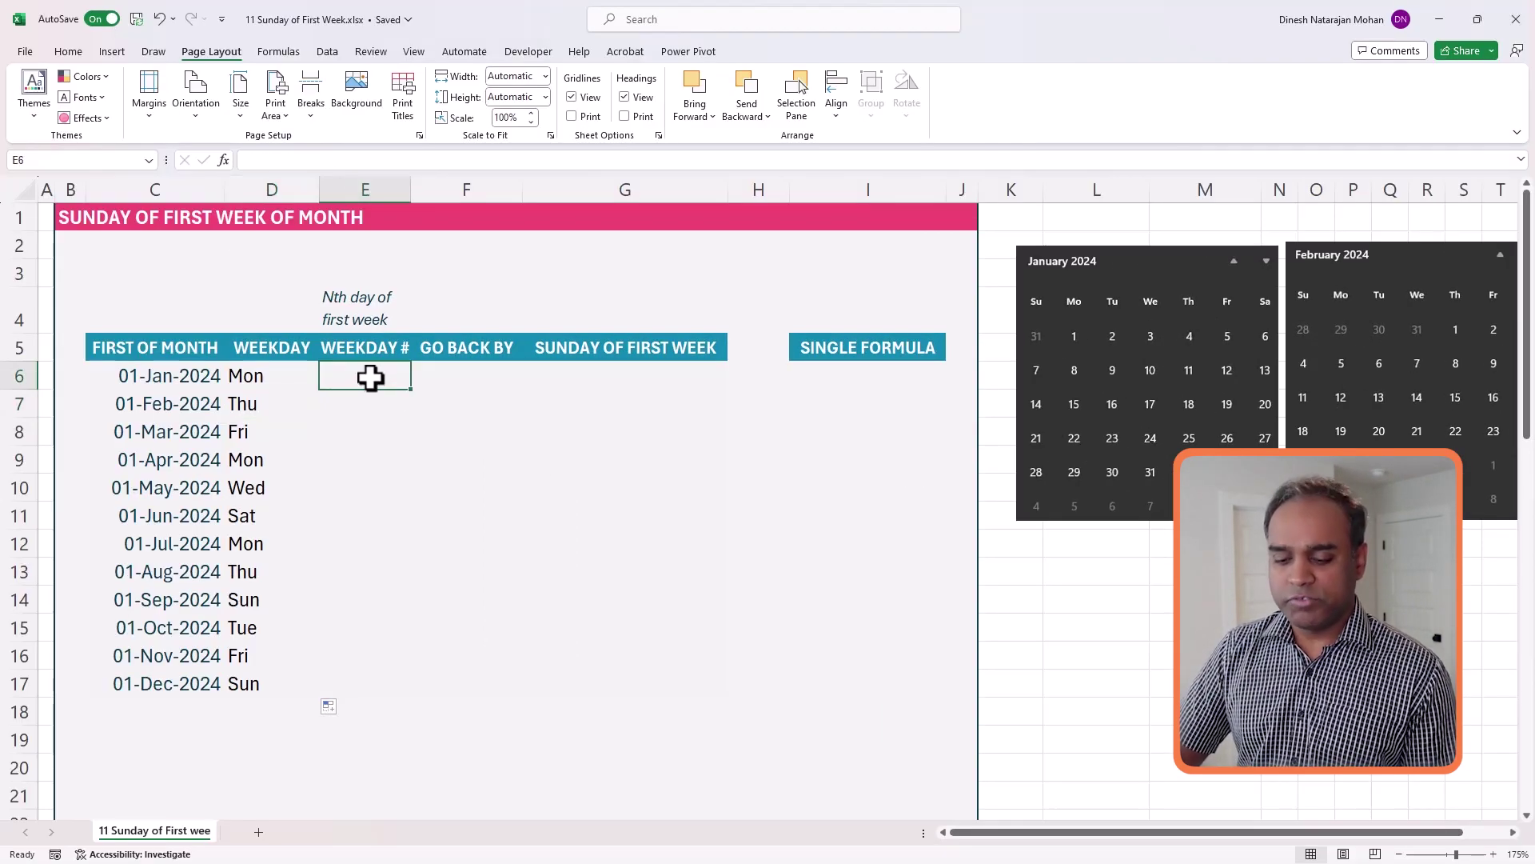
type("=weekday(")
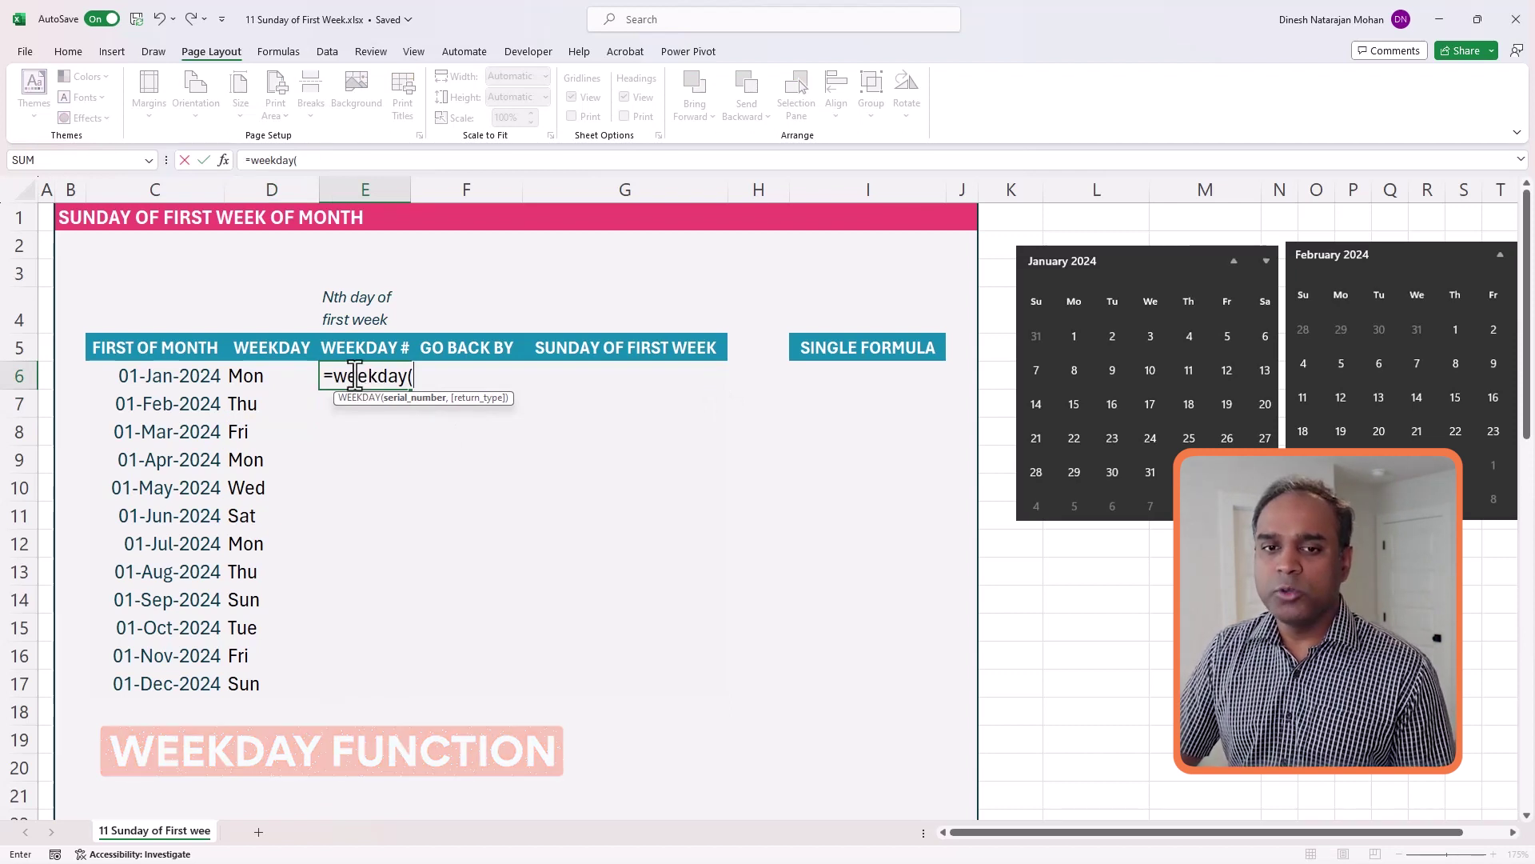
left_click(185, 383)
type(",1")
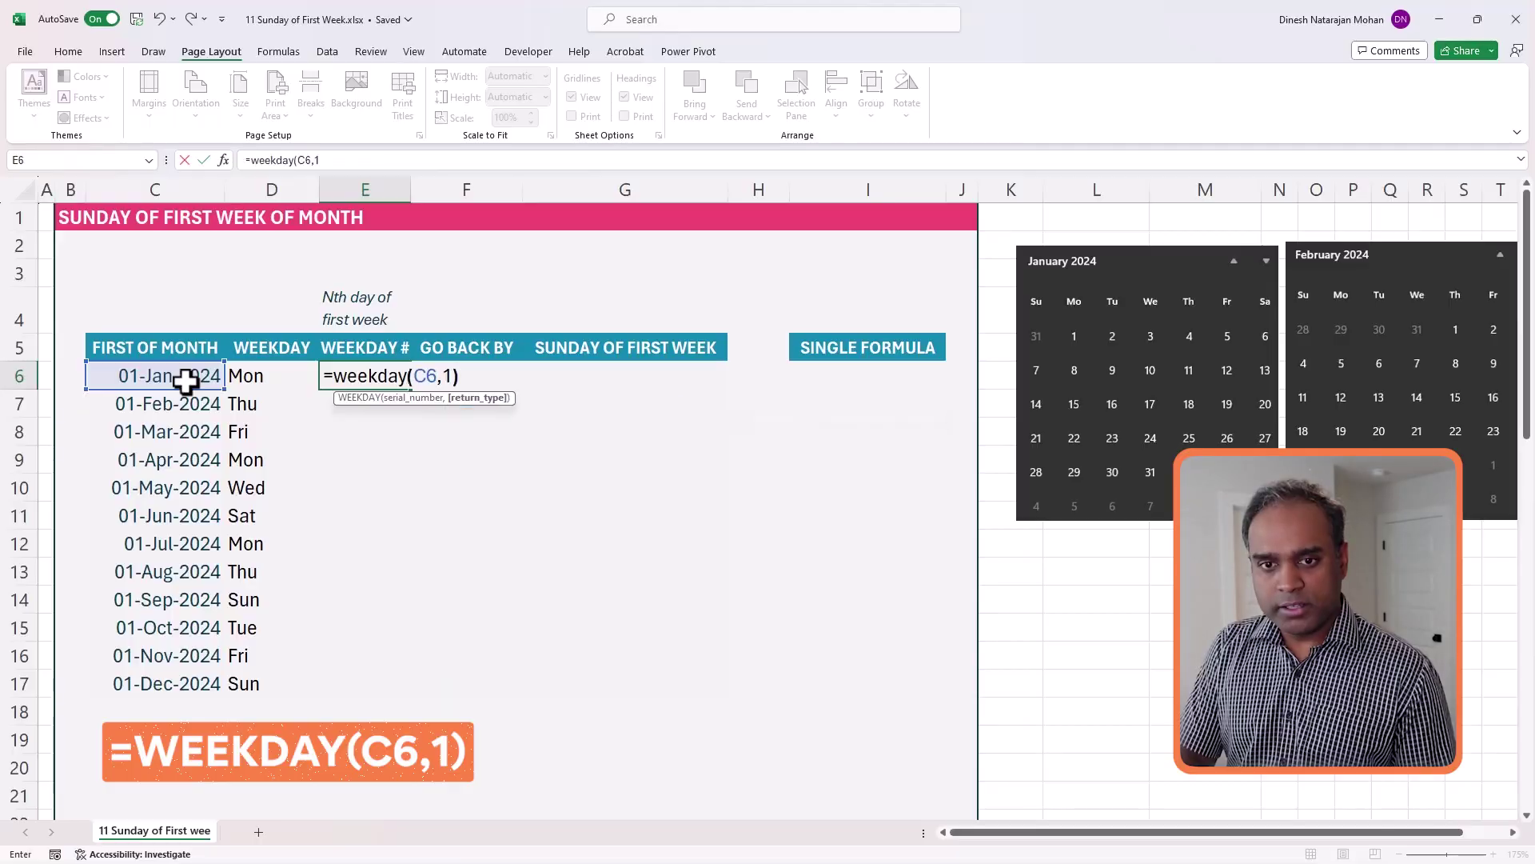
type(")")
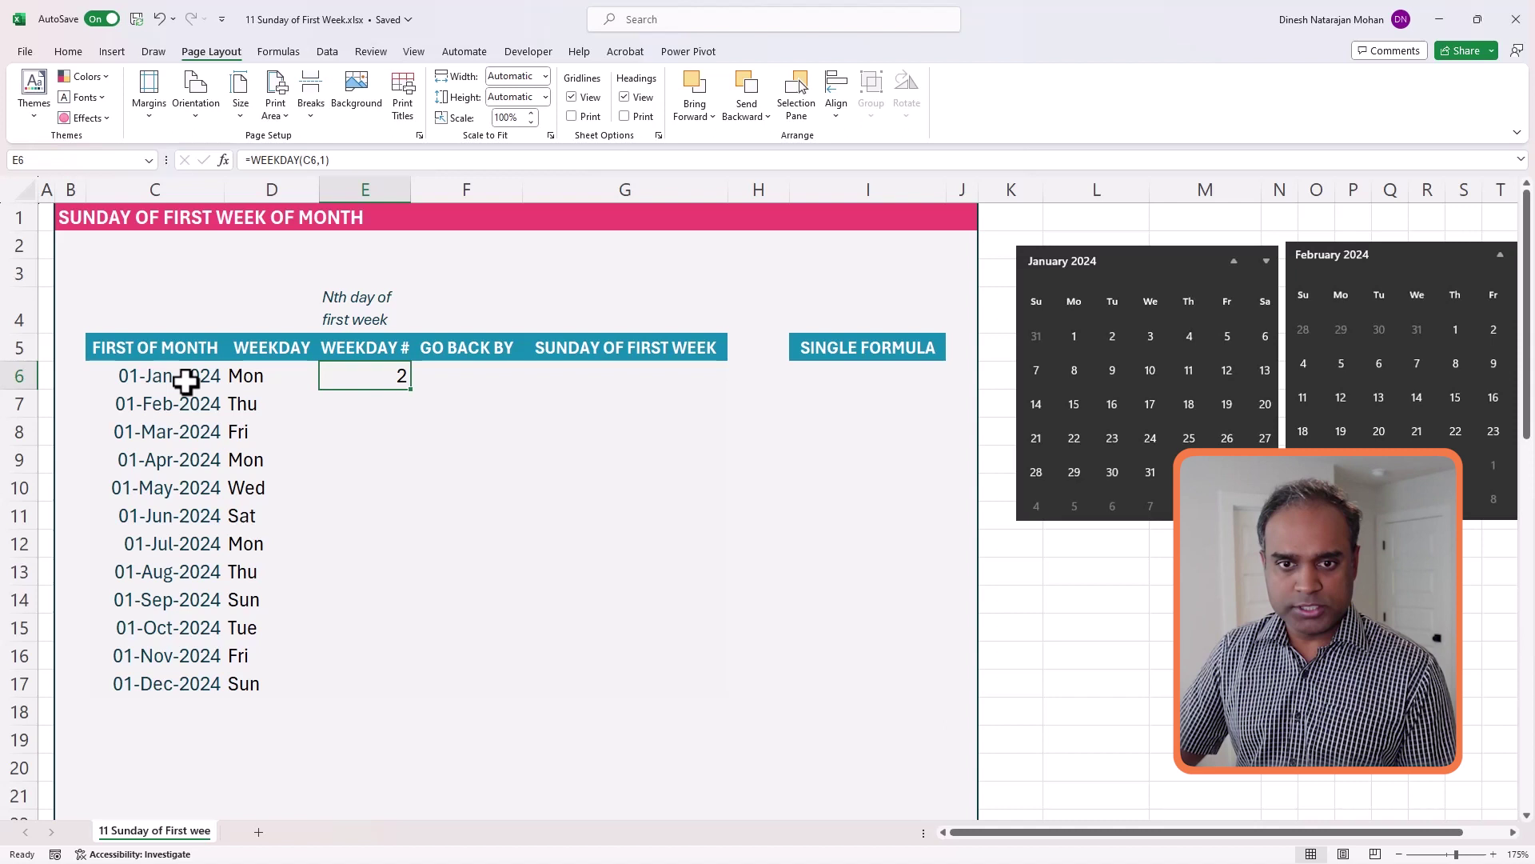
left_click_drag(411, 390, 353, 693)
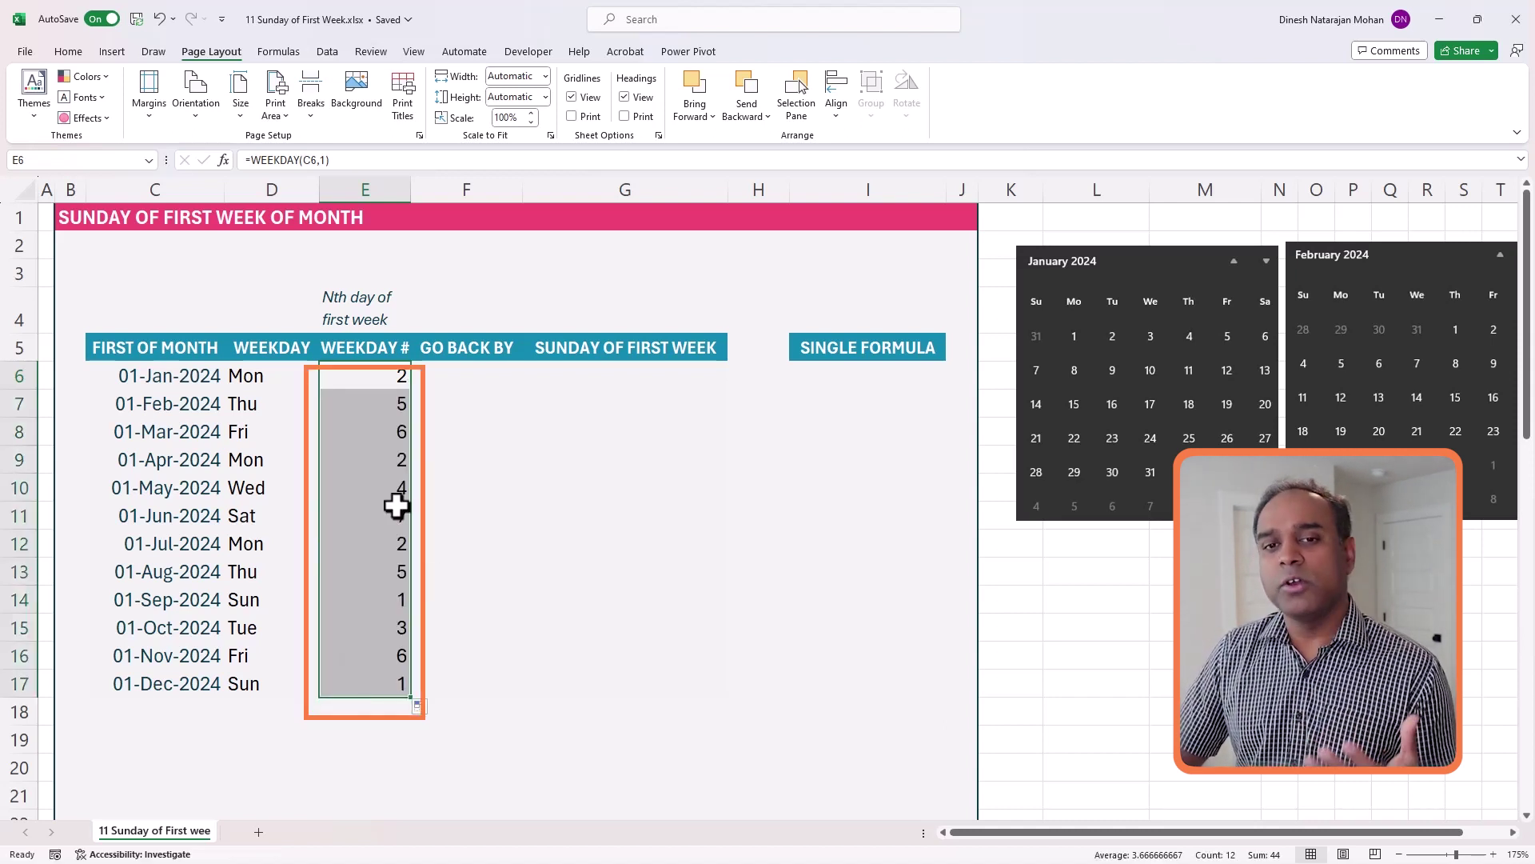
- Review the weekday name, weekday number and month-start date formulas
left_click(286, 384)
left_click(376, 374)
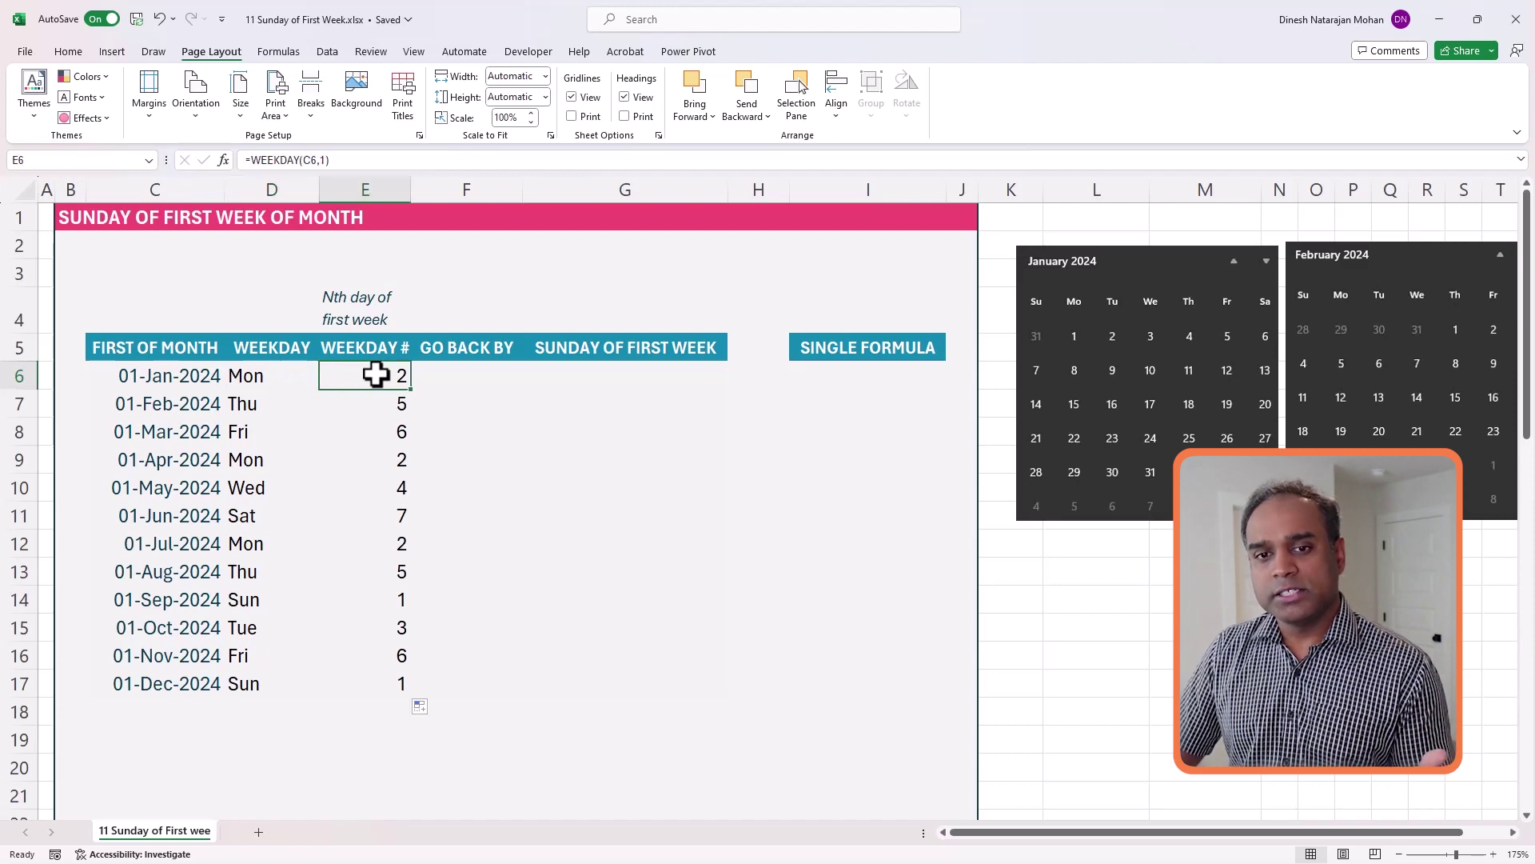
left_click(182, 405)
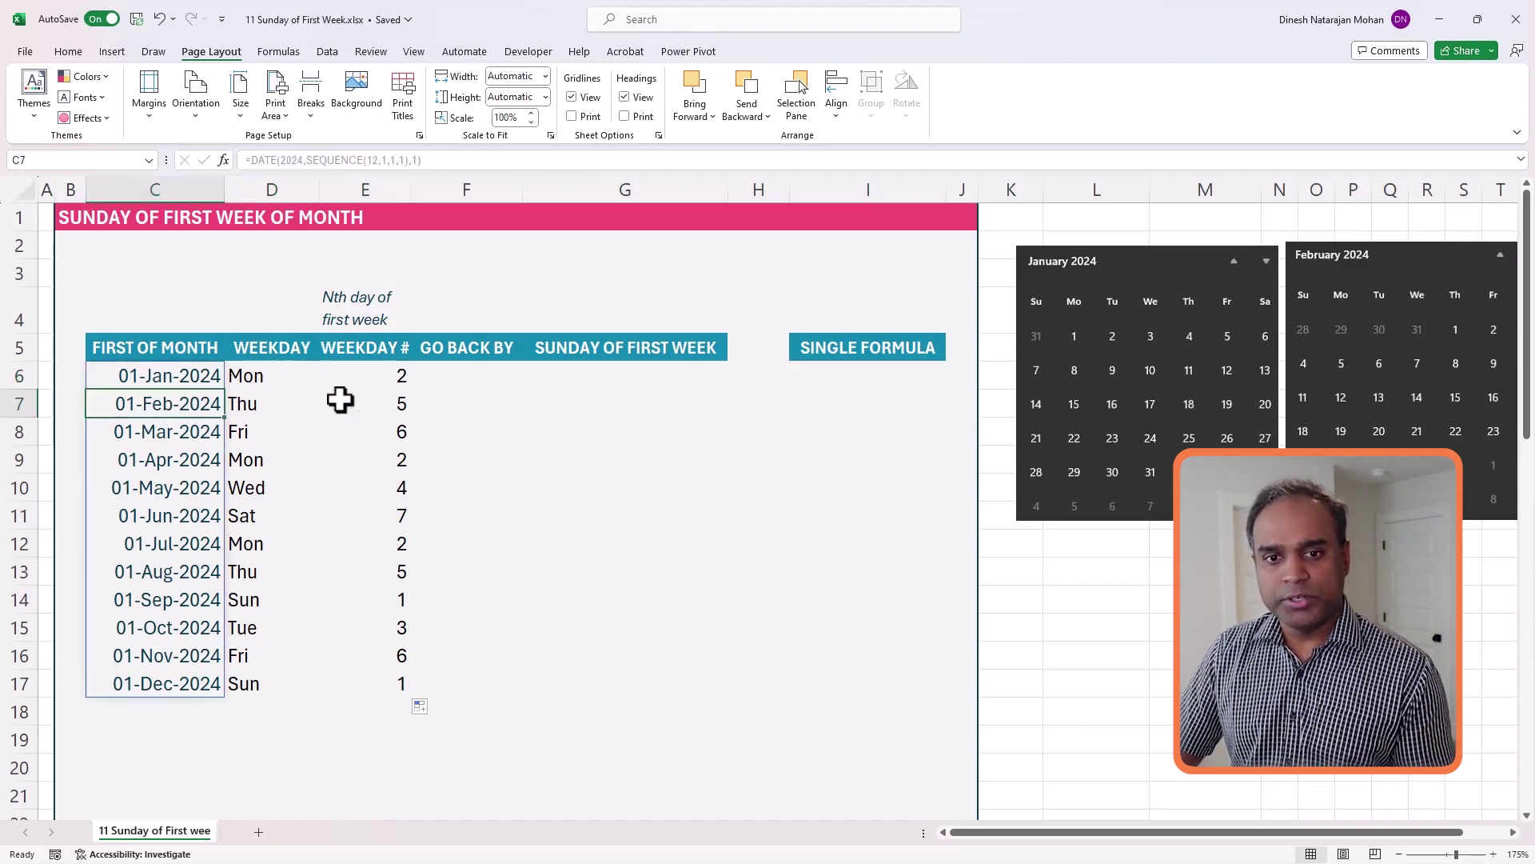
- Move the February 2024 calendar image from beside January to below it
left_click(371, 400)
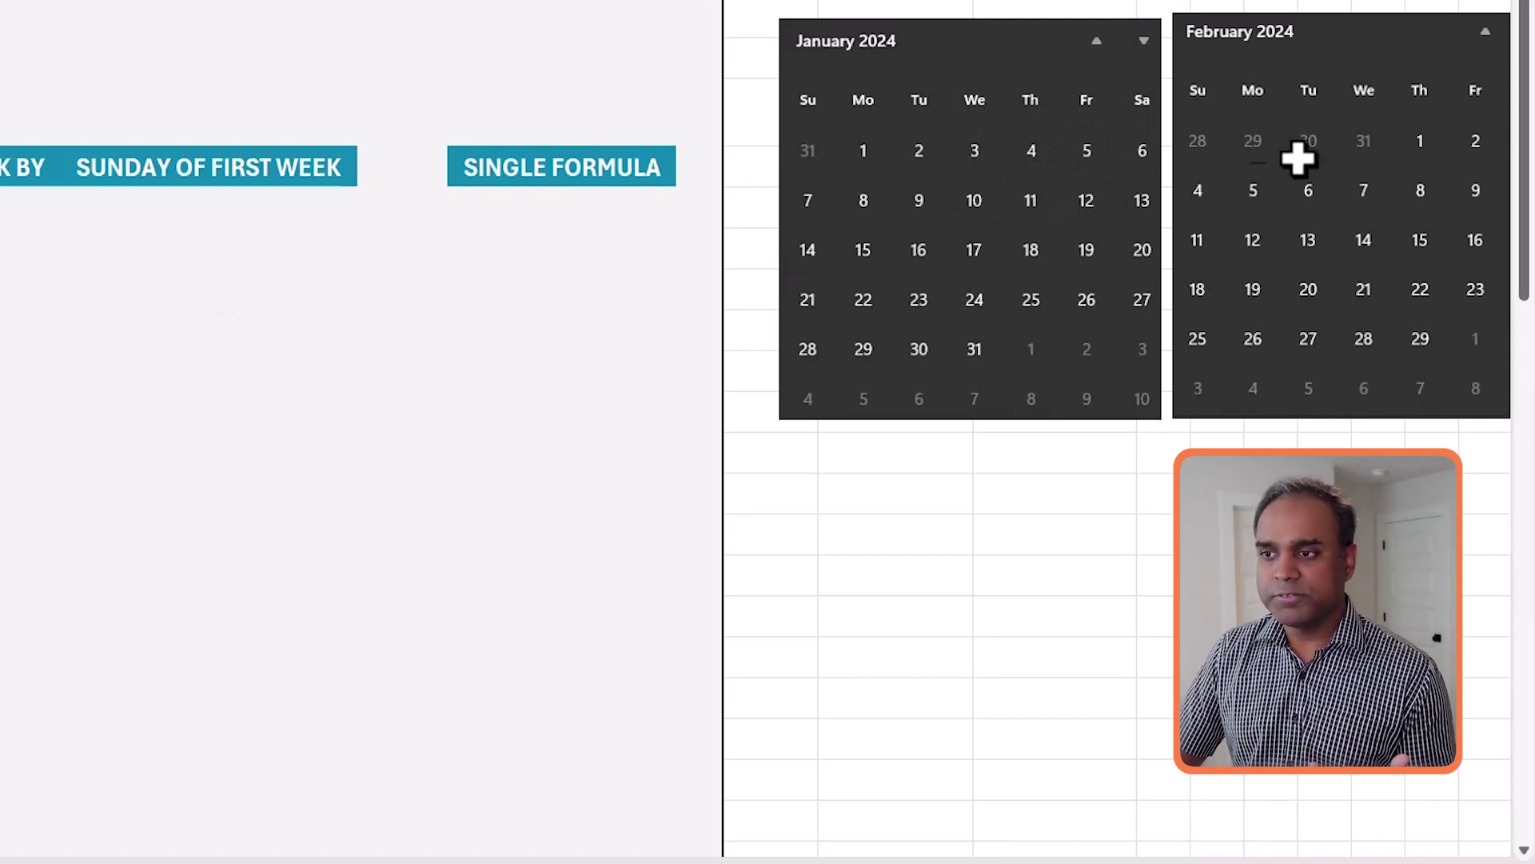
left_click_drag(1299, 158, 918, 565)
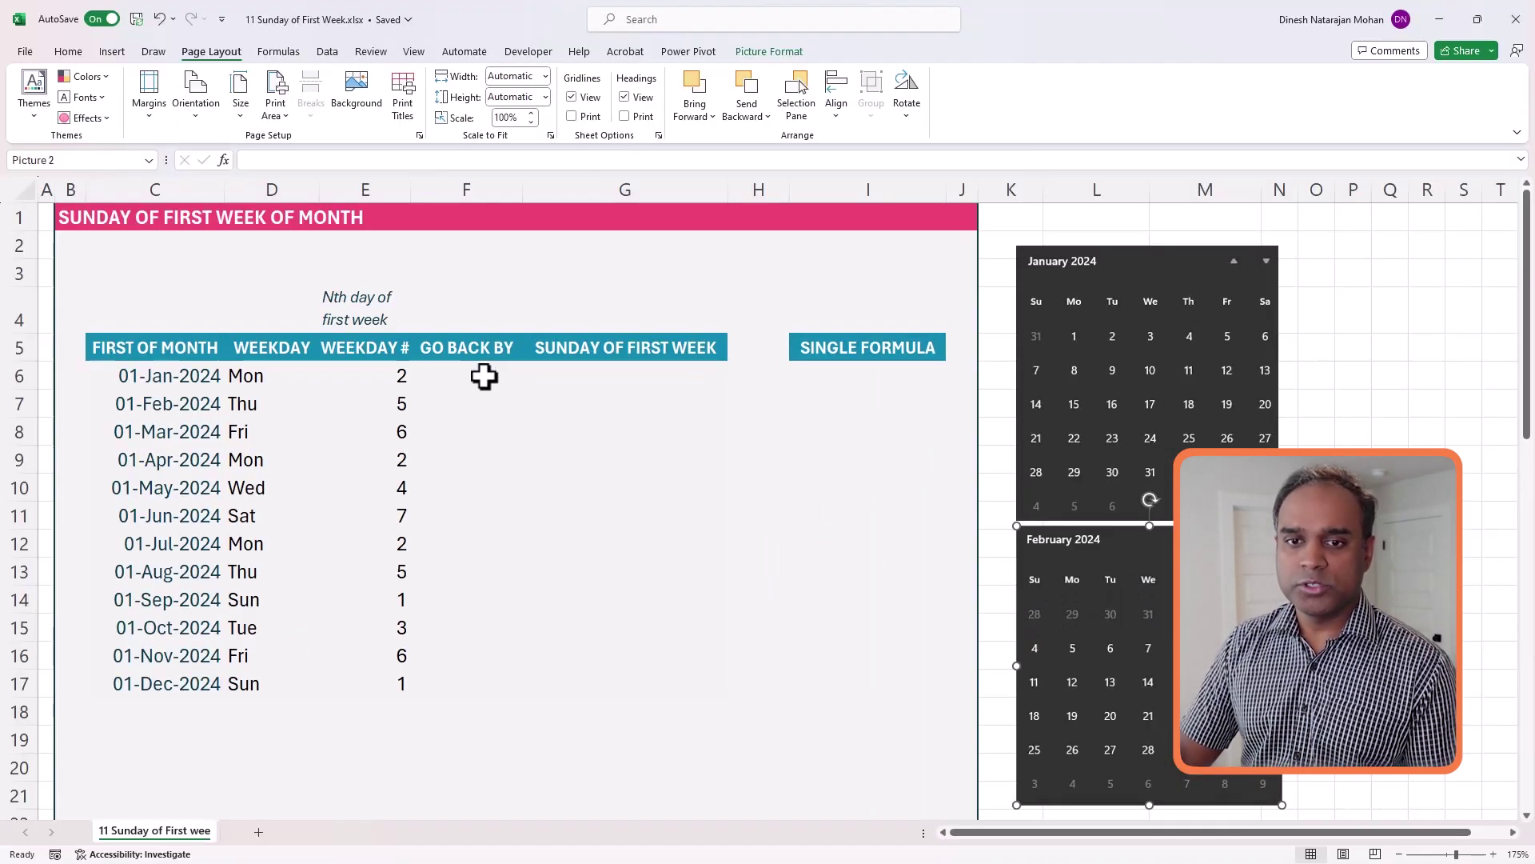
- Enter =E6-1 in F6 to compute January's go-back days
left_click(484, 376)
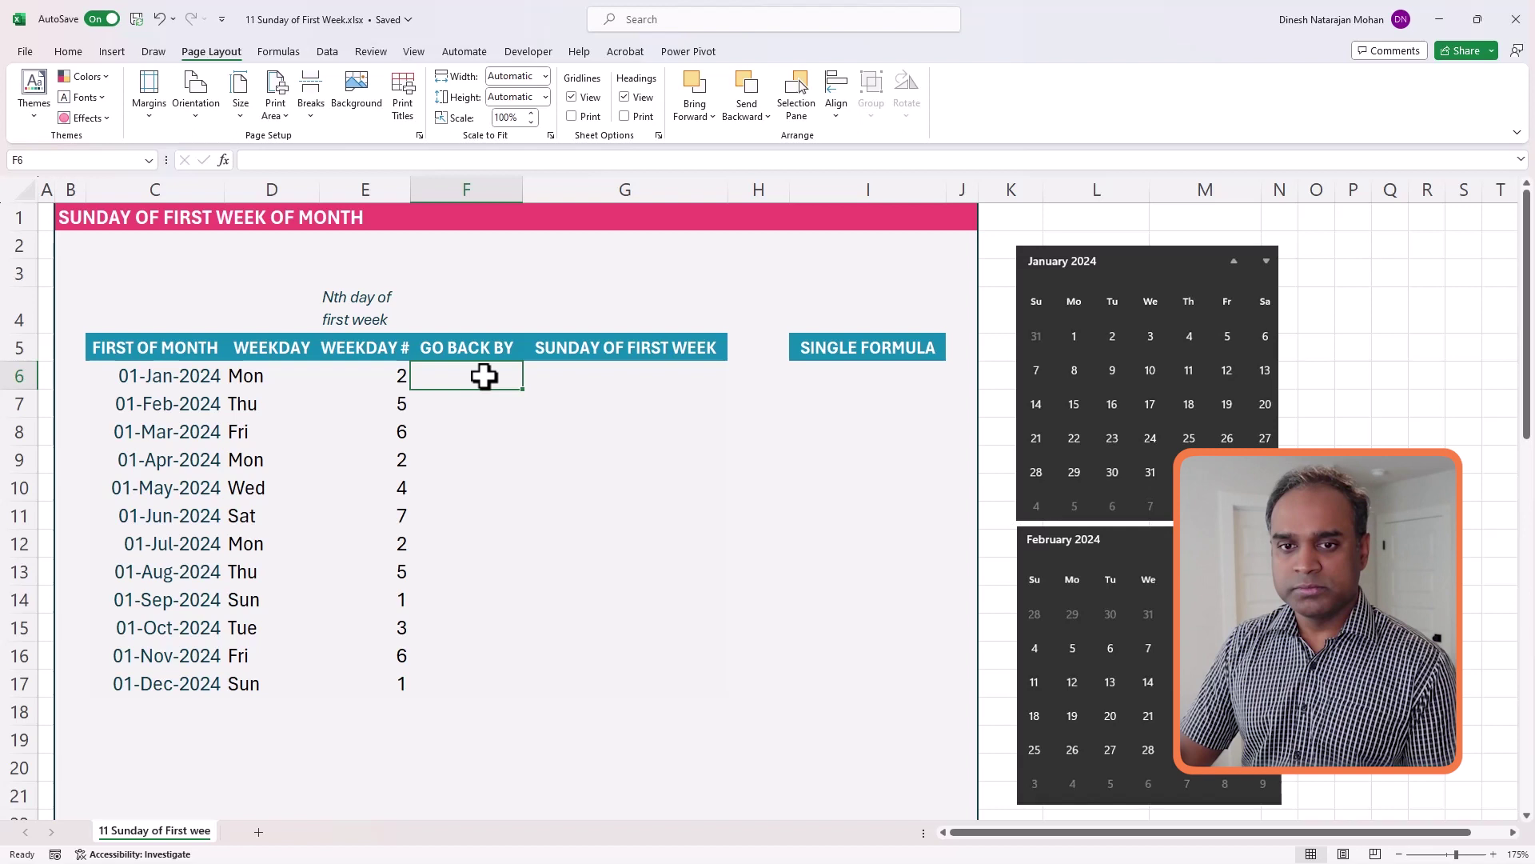
type("=")
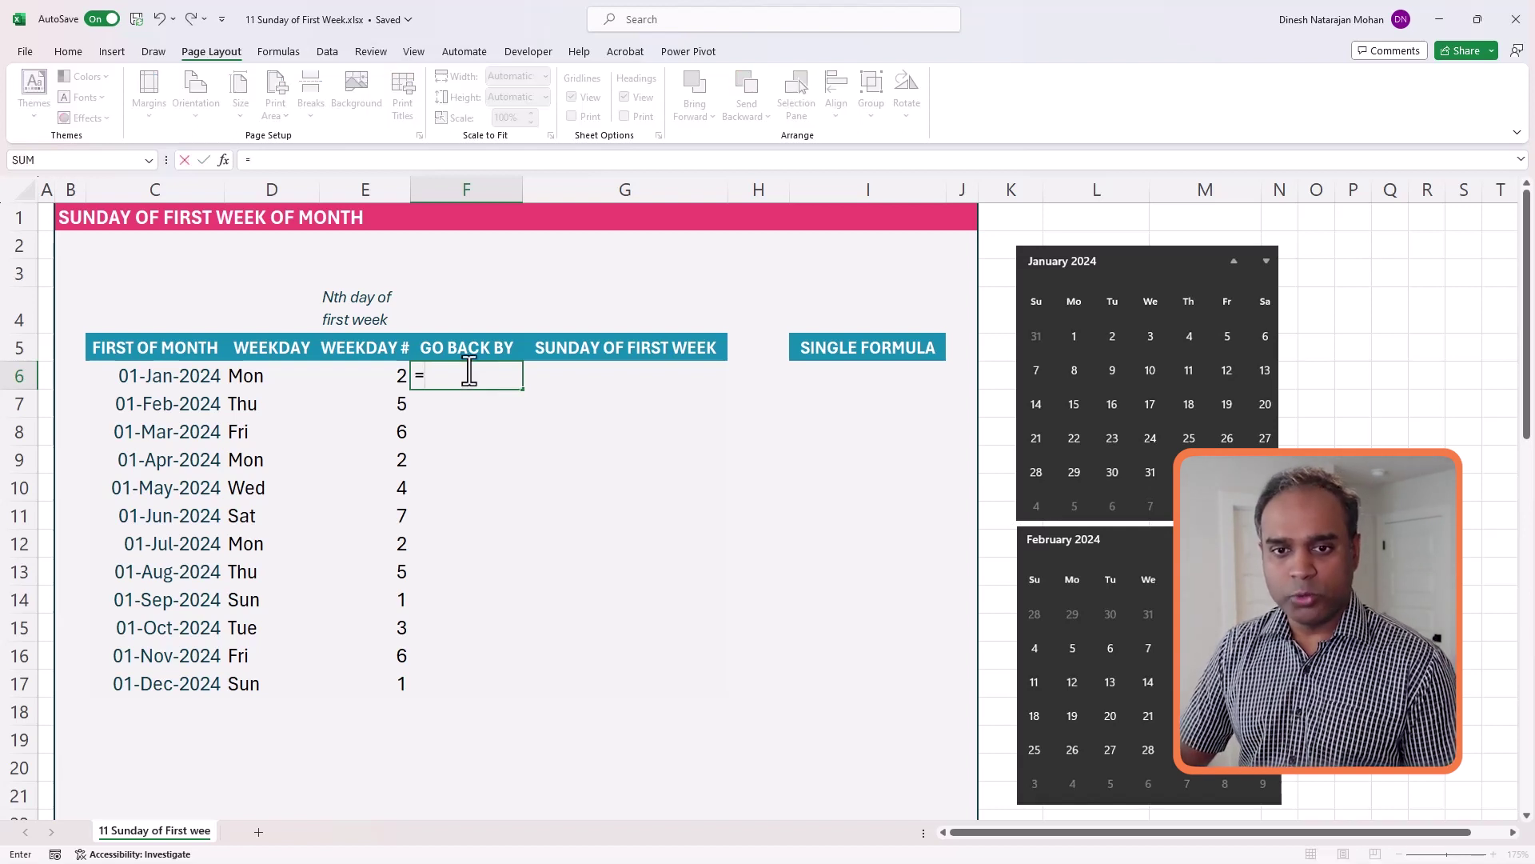
left_click(369, 379)
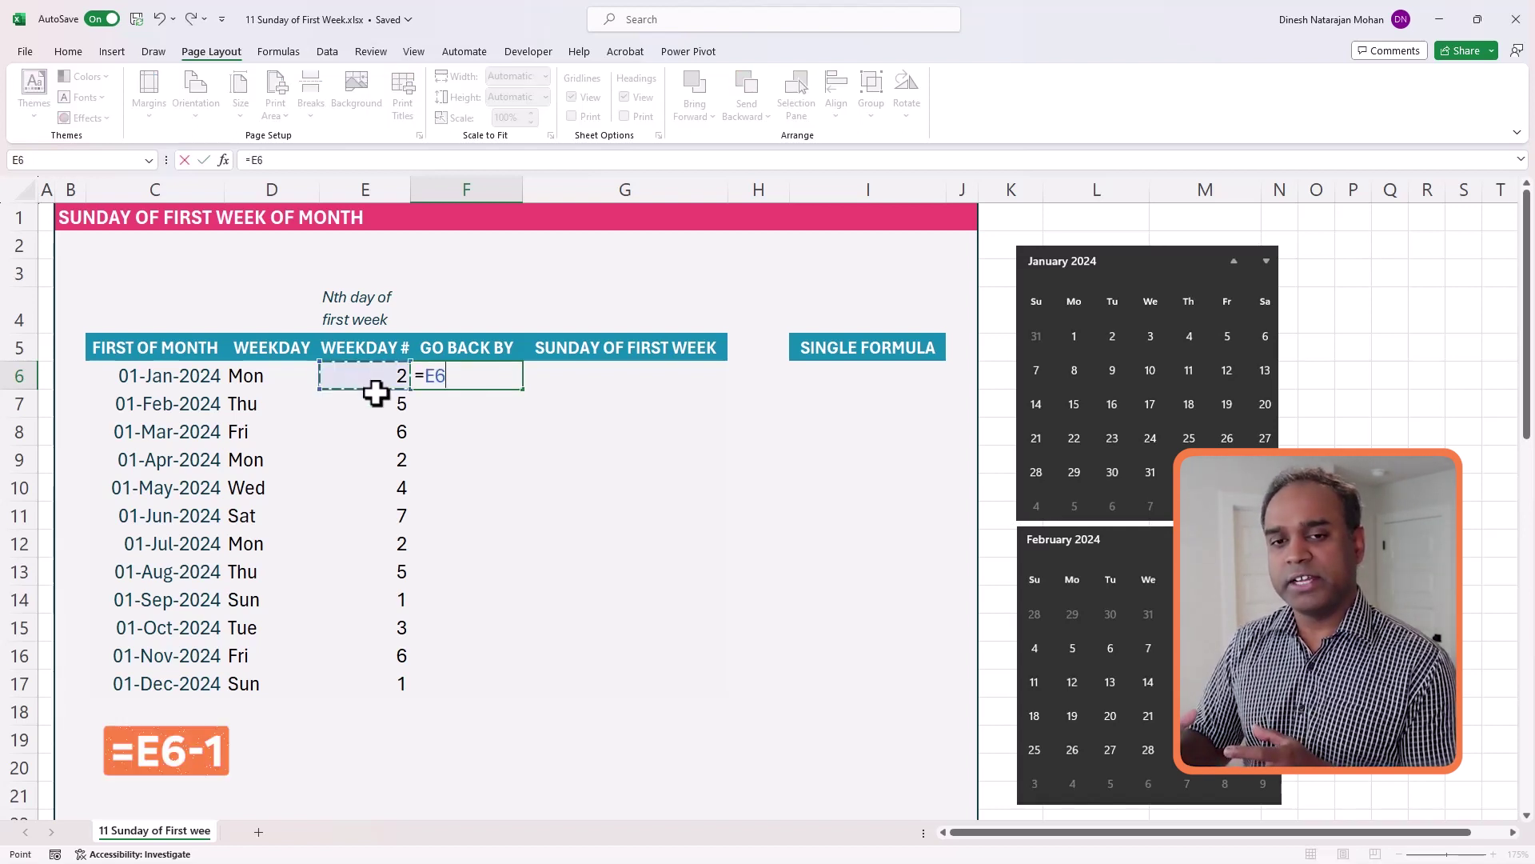
type("-")
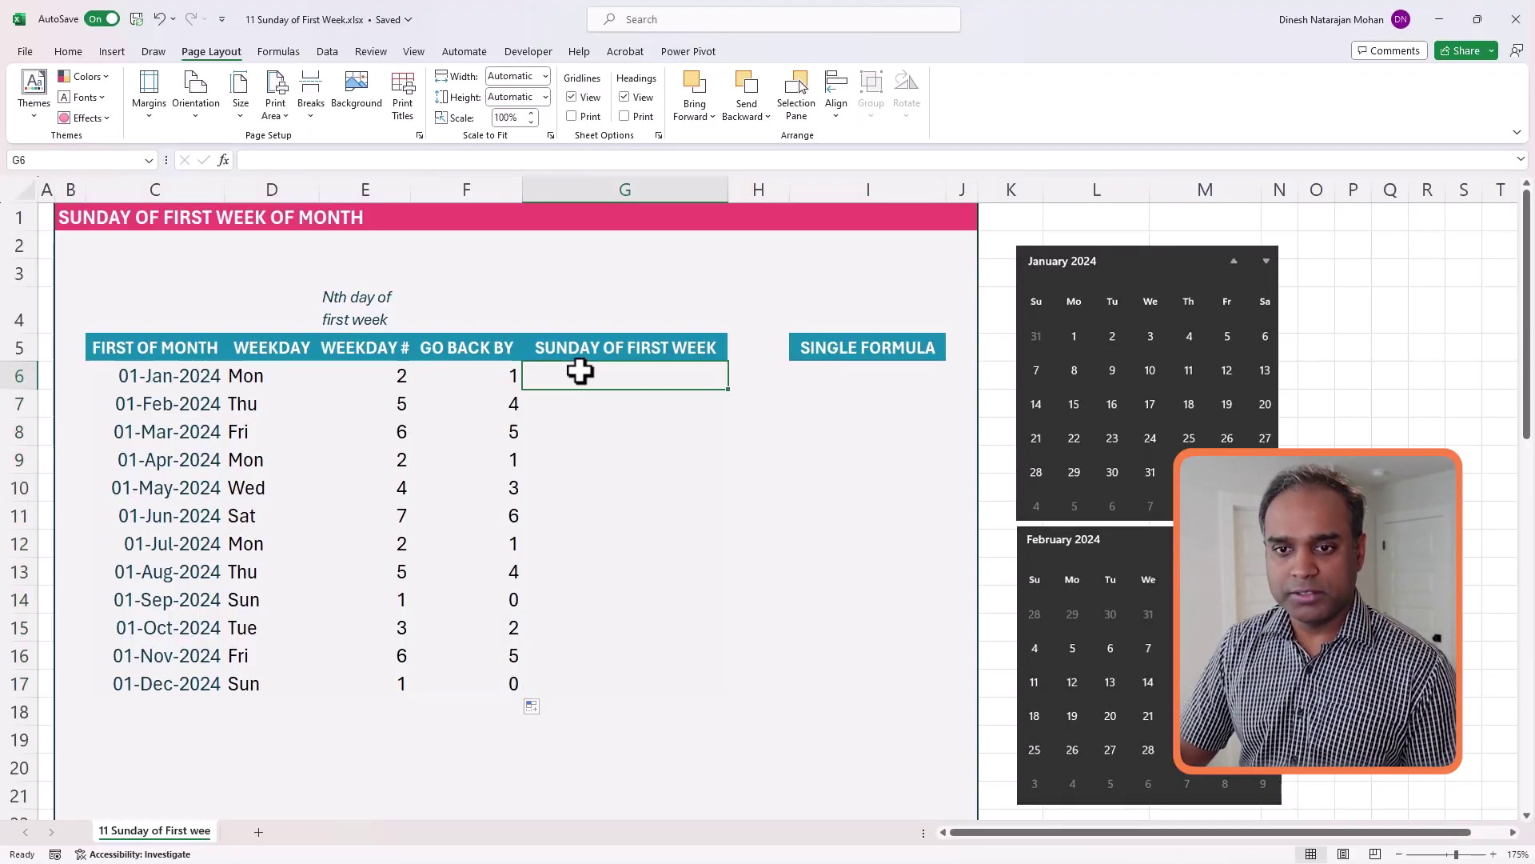
- Enter =C6-F6 in G6 and fill it down to G17, starting at 31-Dec-2023
type("=")
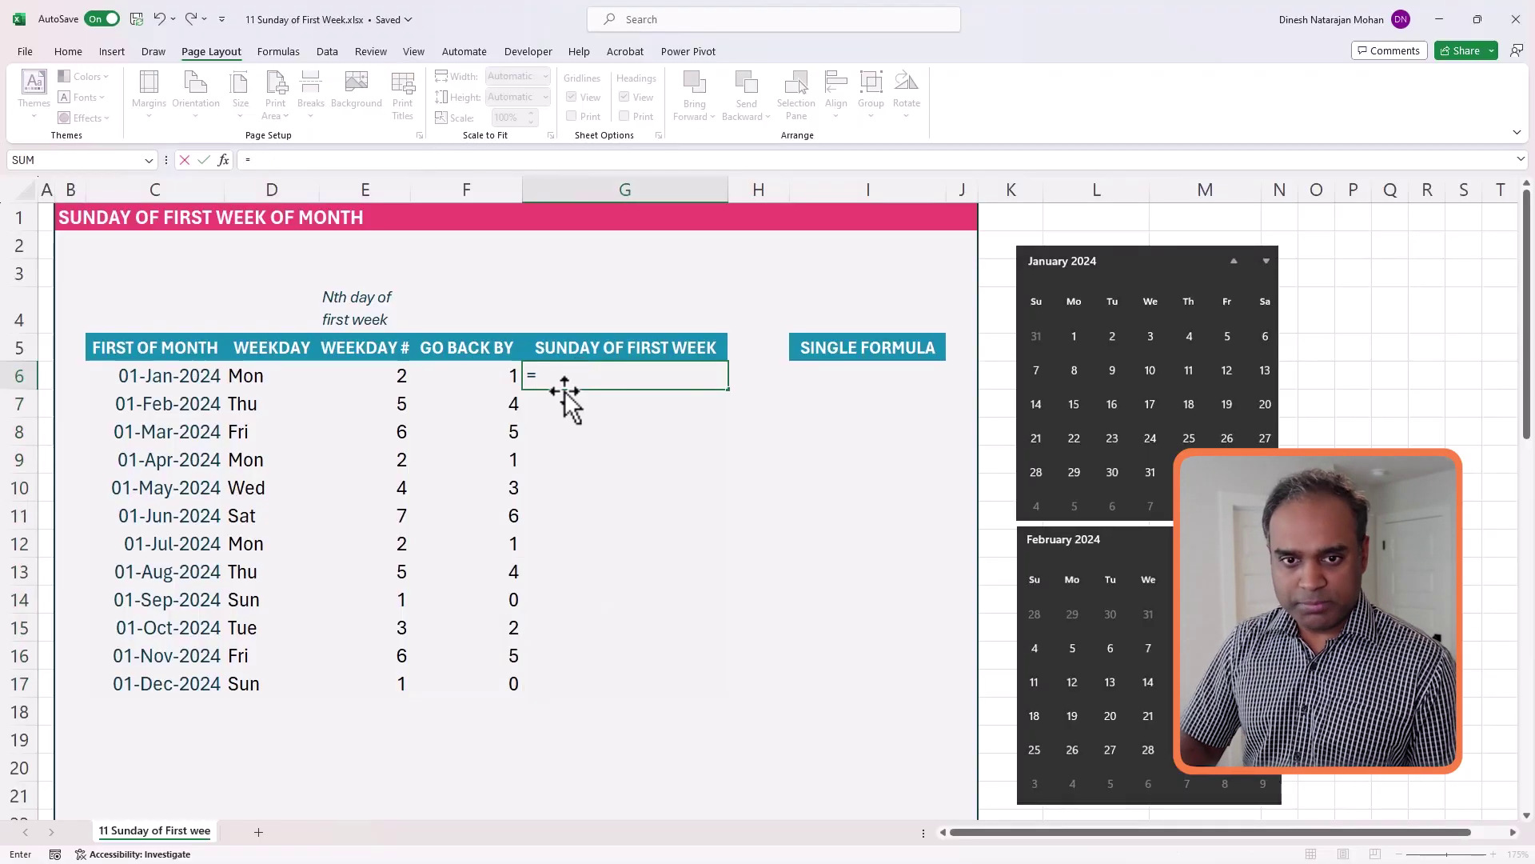
key("Left")
key("Left")
key("Left")
key("Left")
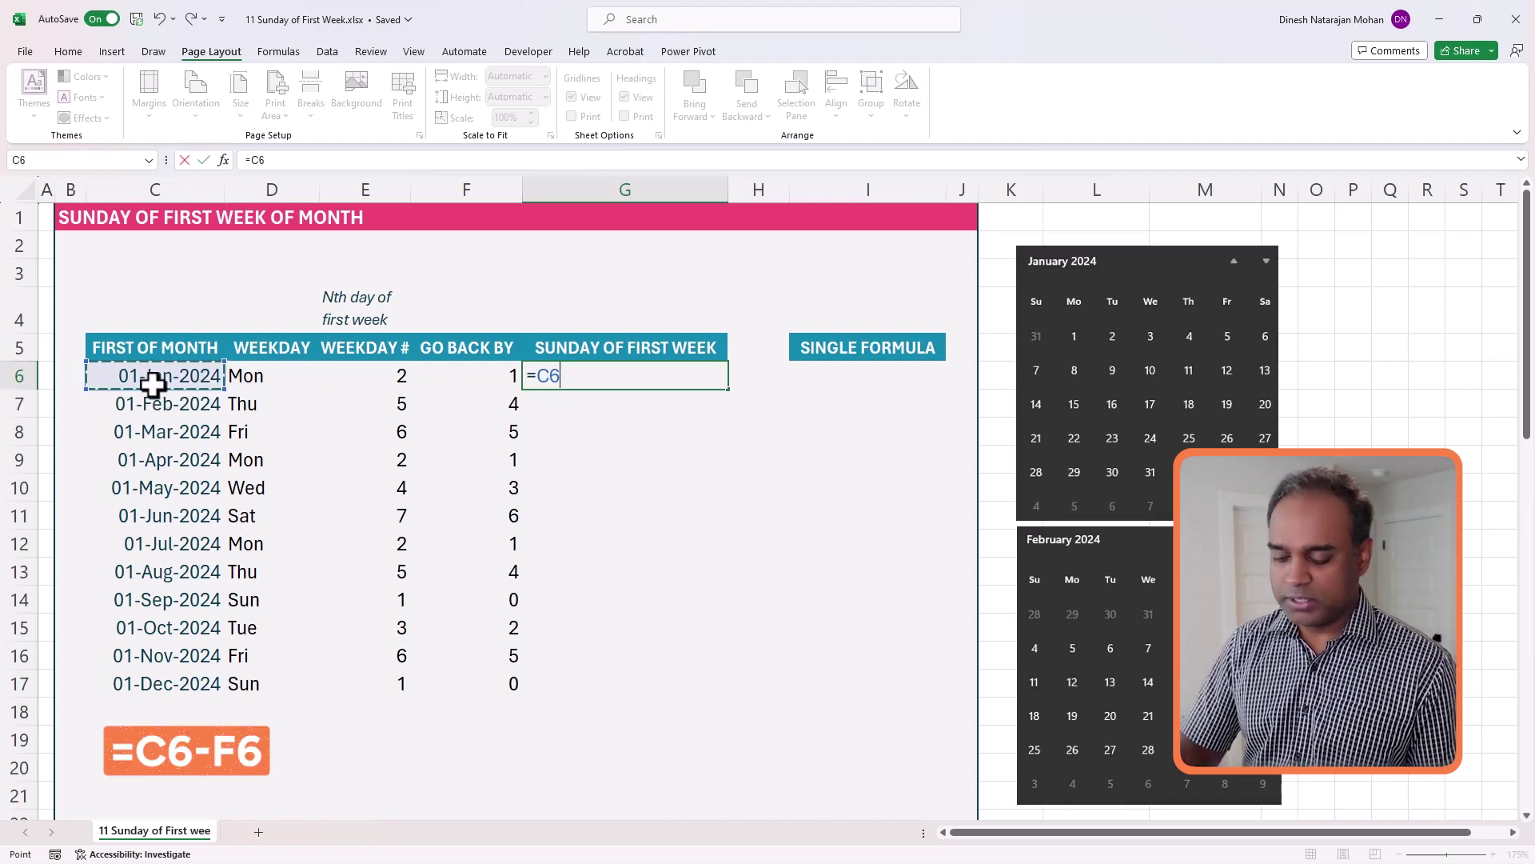
left_click(484, 384)
key("Return")
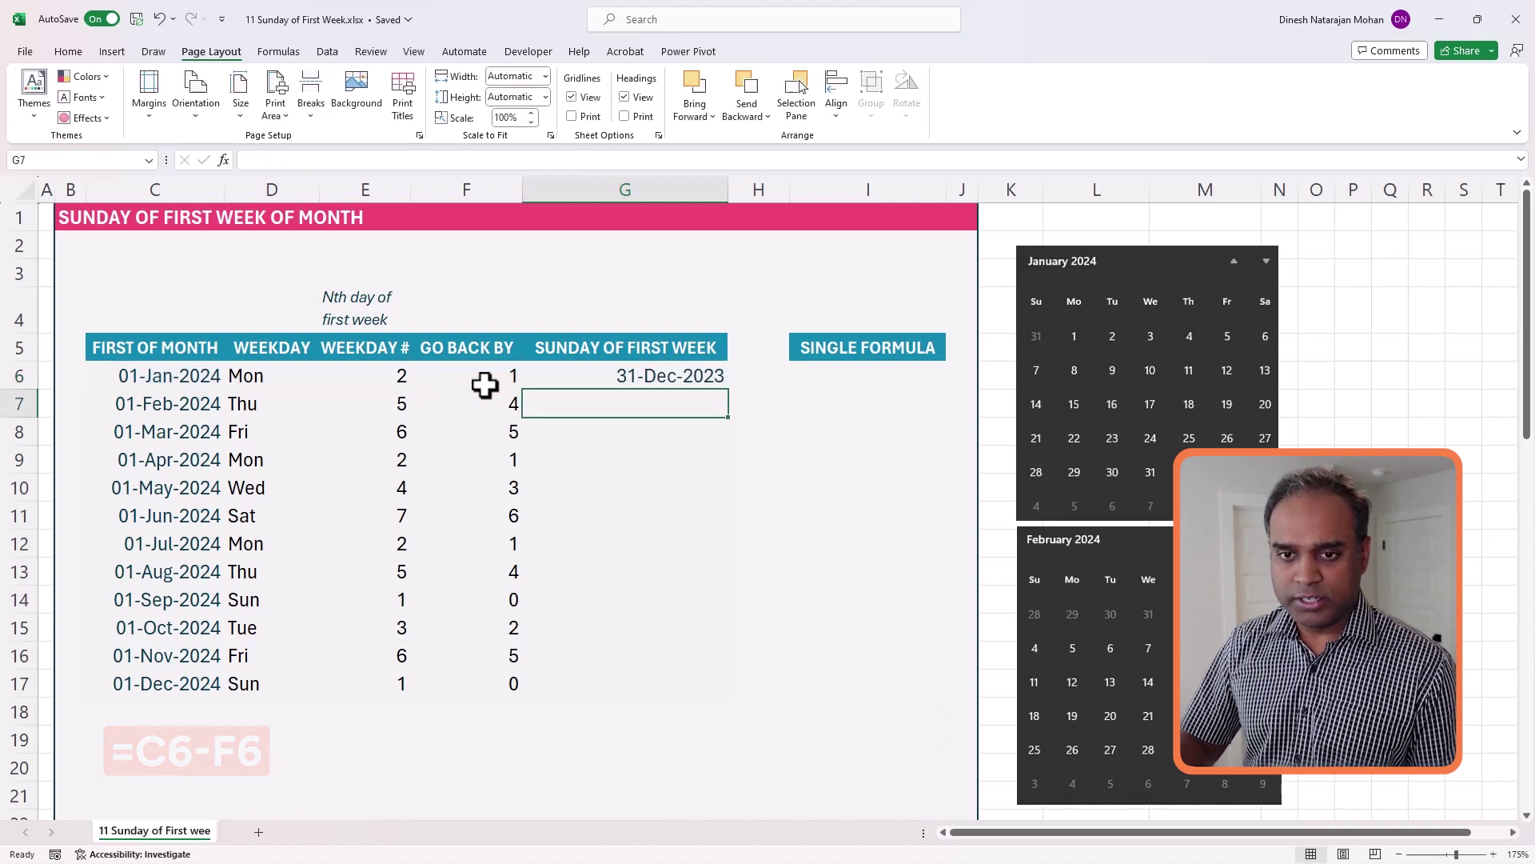
left_click(641, 382)
left_click_drag(733, 394, 699, 688)
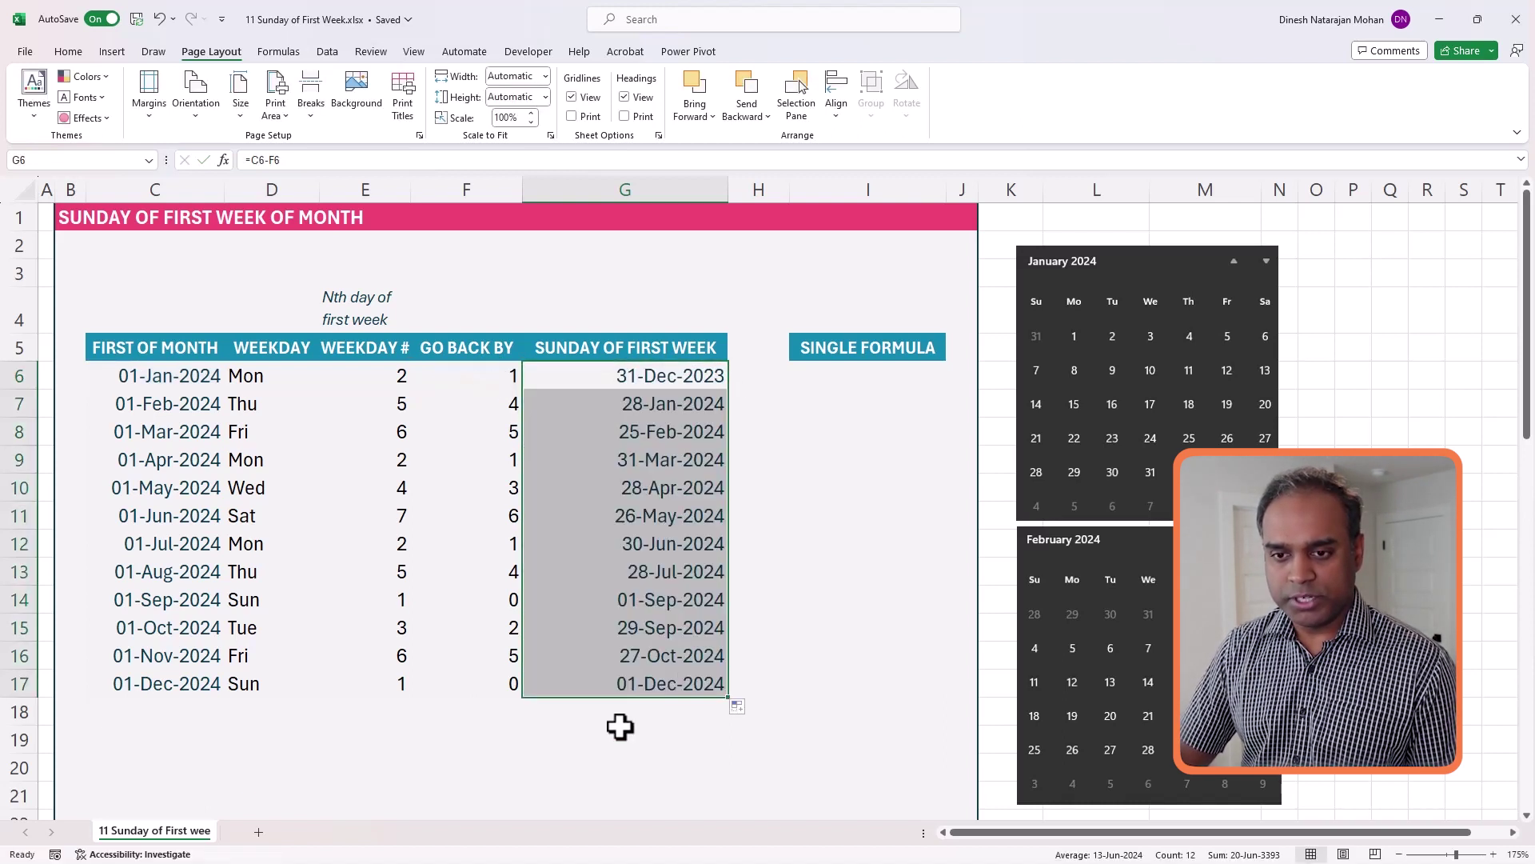
left_click(685, 384)
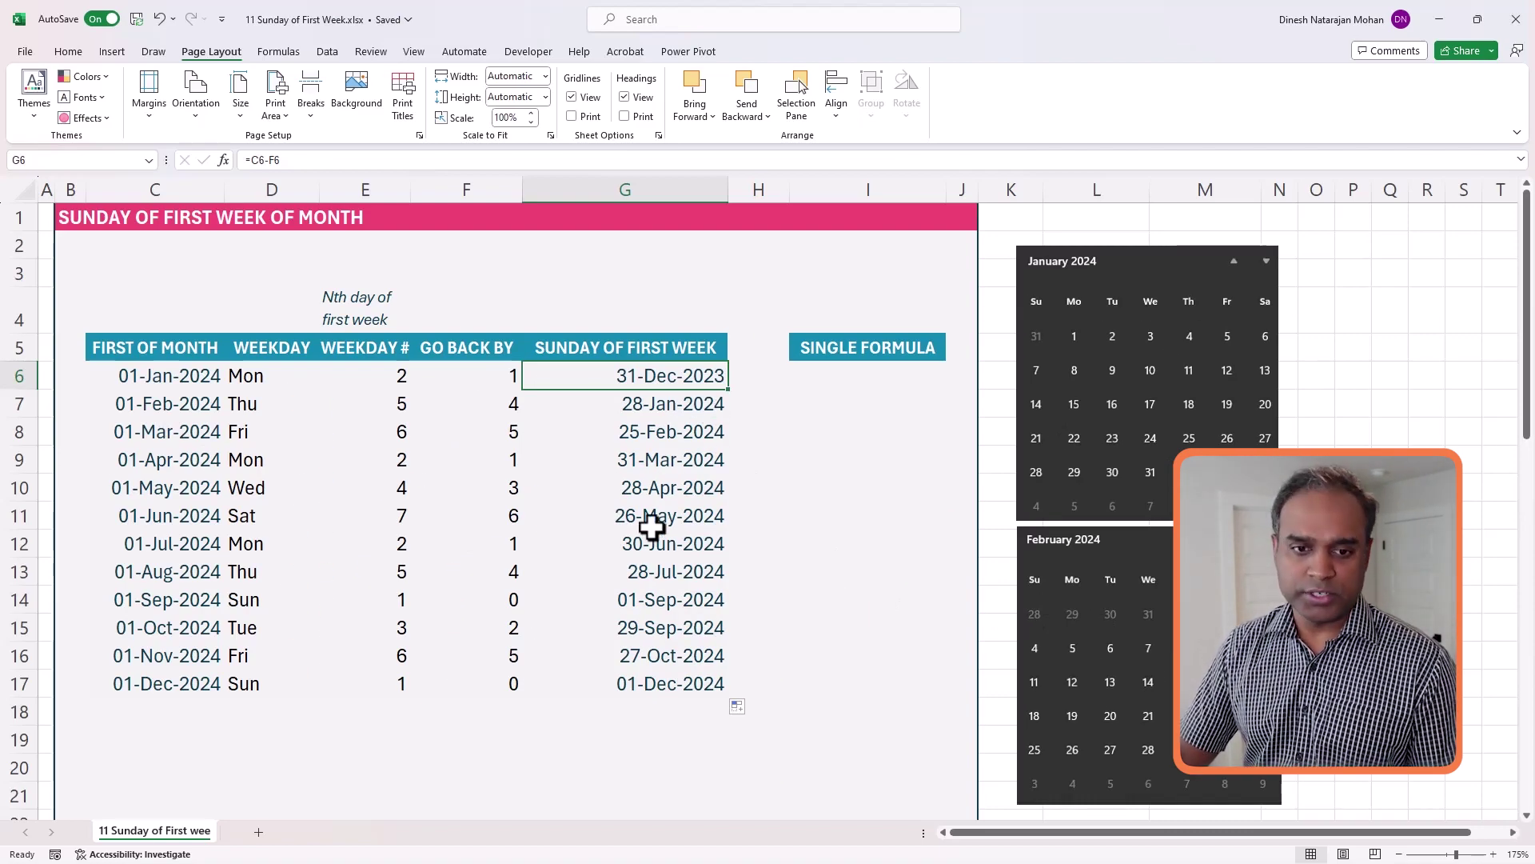
- Examine September's weekday, go-back and Sunday date formulas
left_click(257, 603)
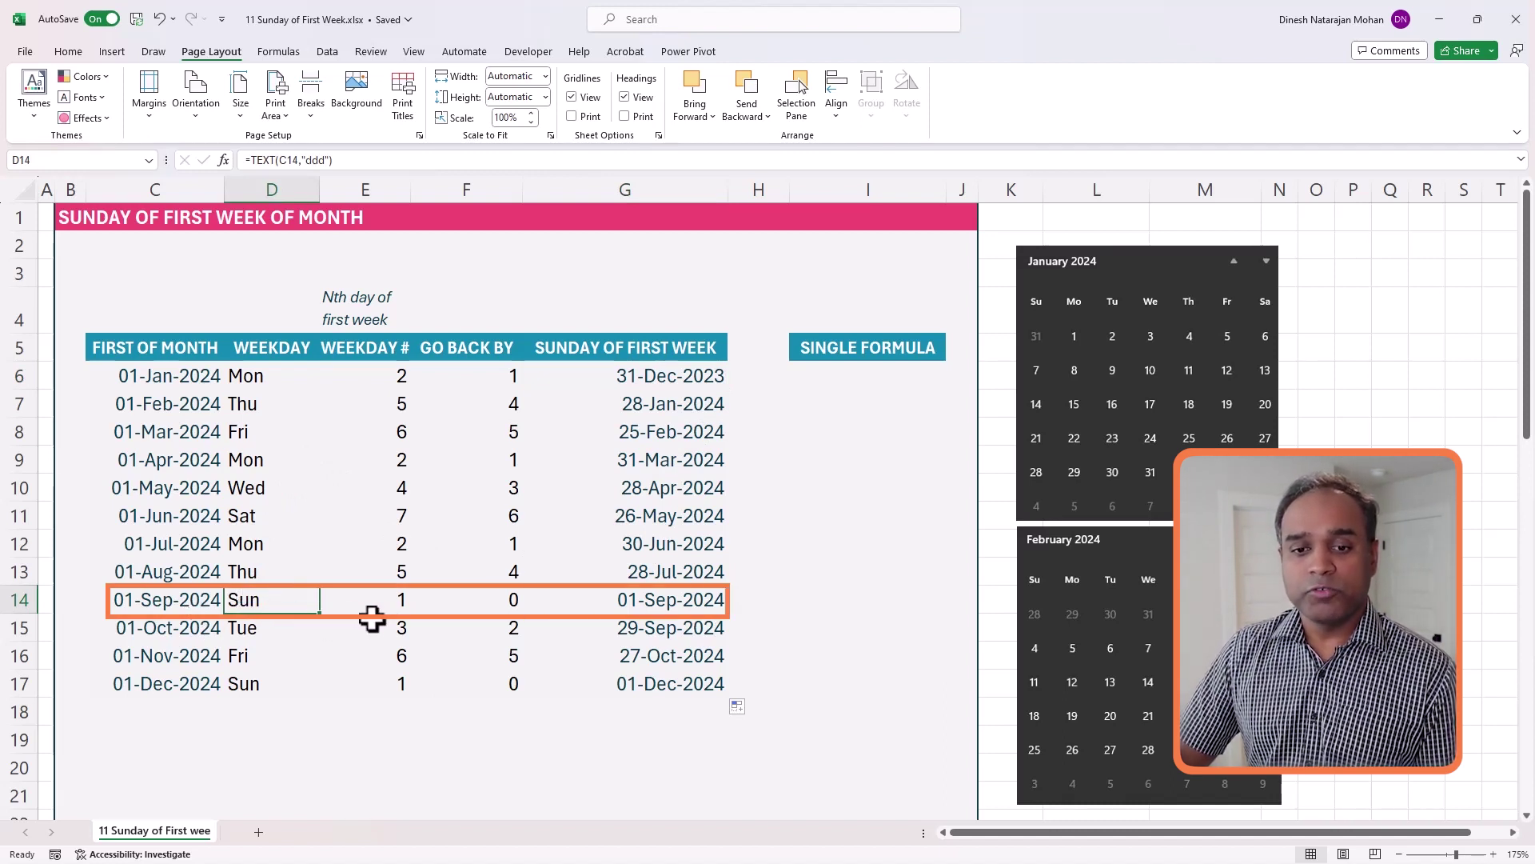
left_click(507, 600)
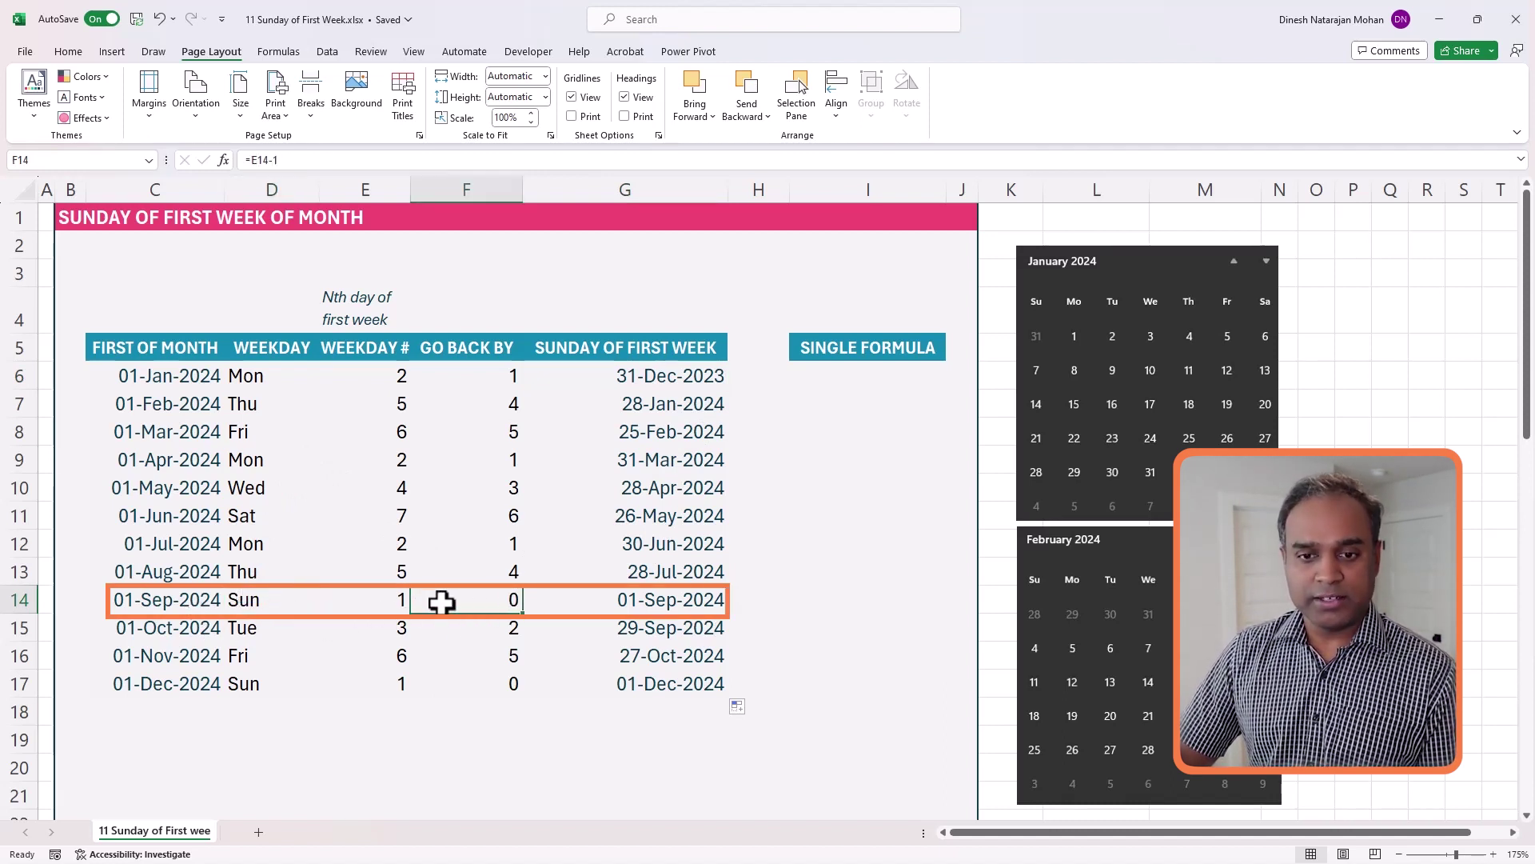
left_click(666, 605)
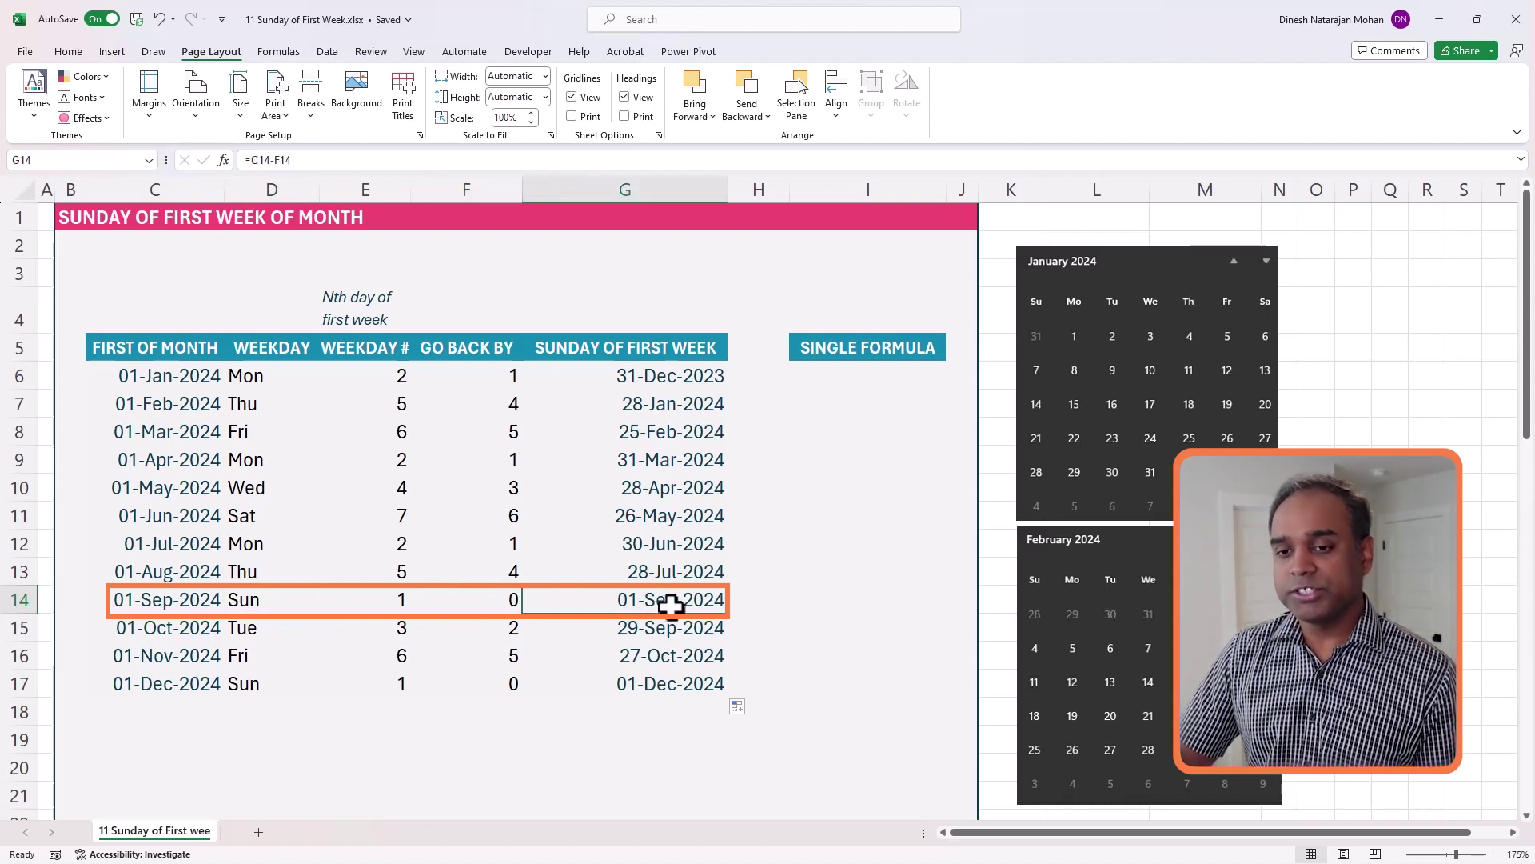
- Enter =TEXT(G6,"ddd") in H6 and fill it down to H17, showing Sun throughout
left_click(795, 376)
left_click(748, 376)
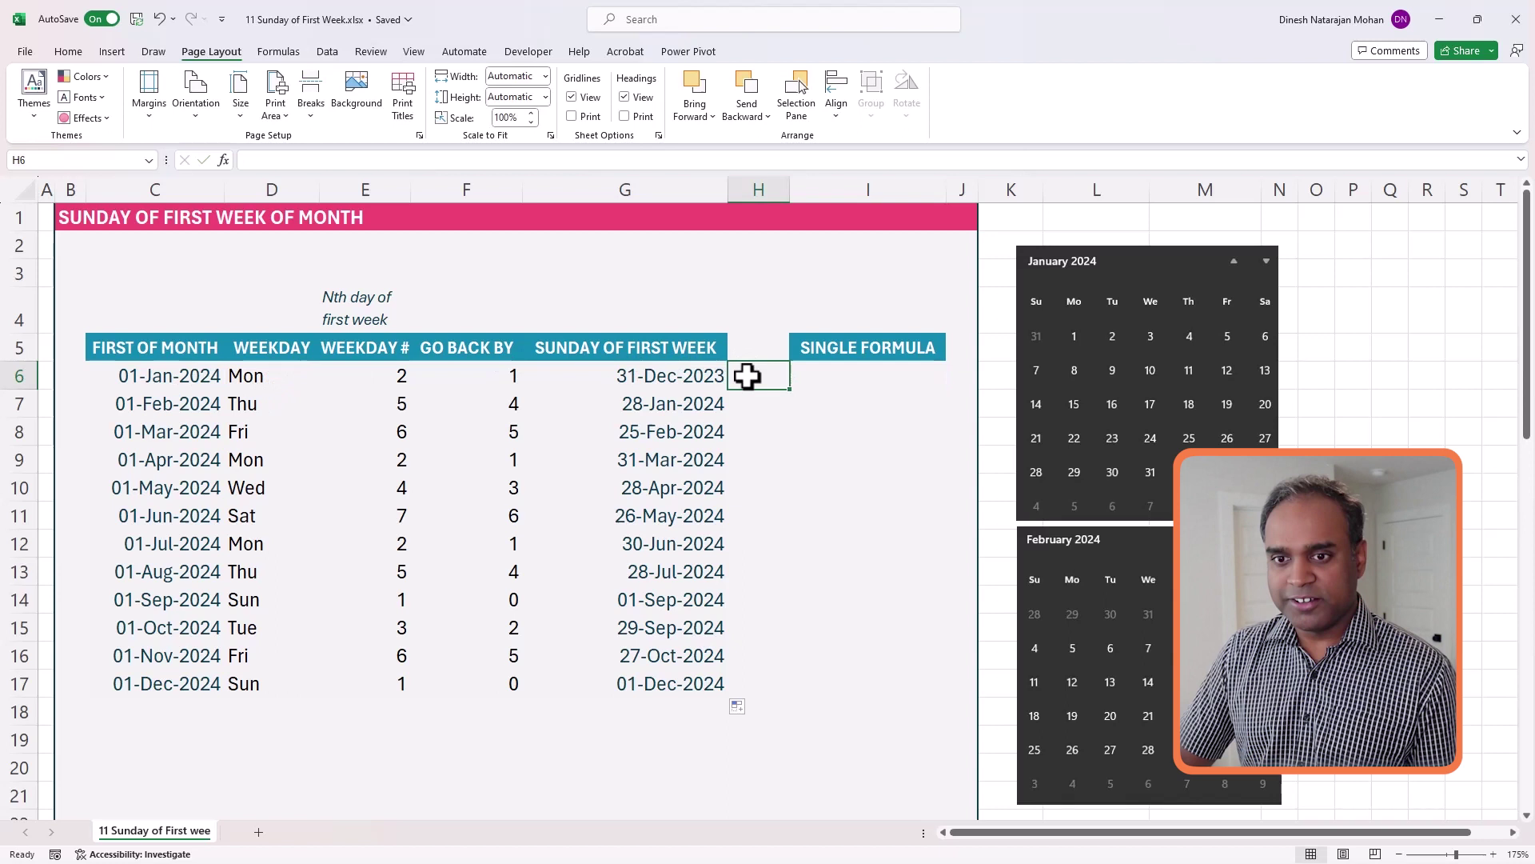
type("=te")
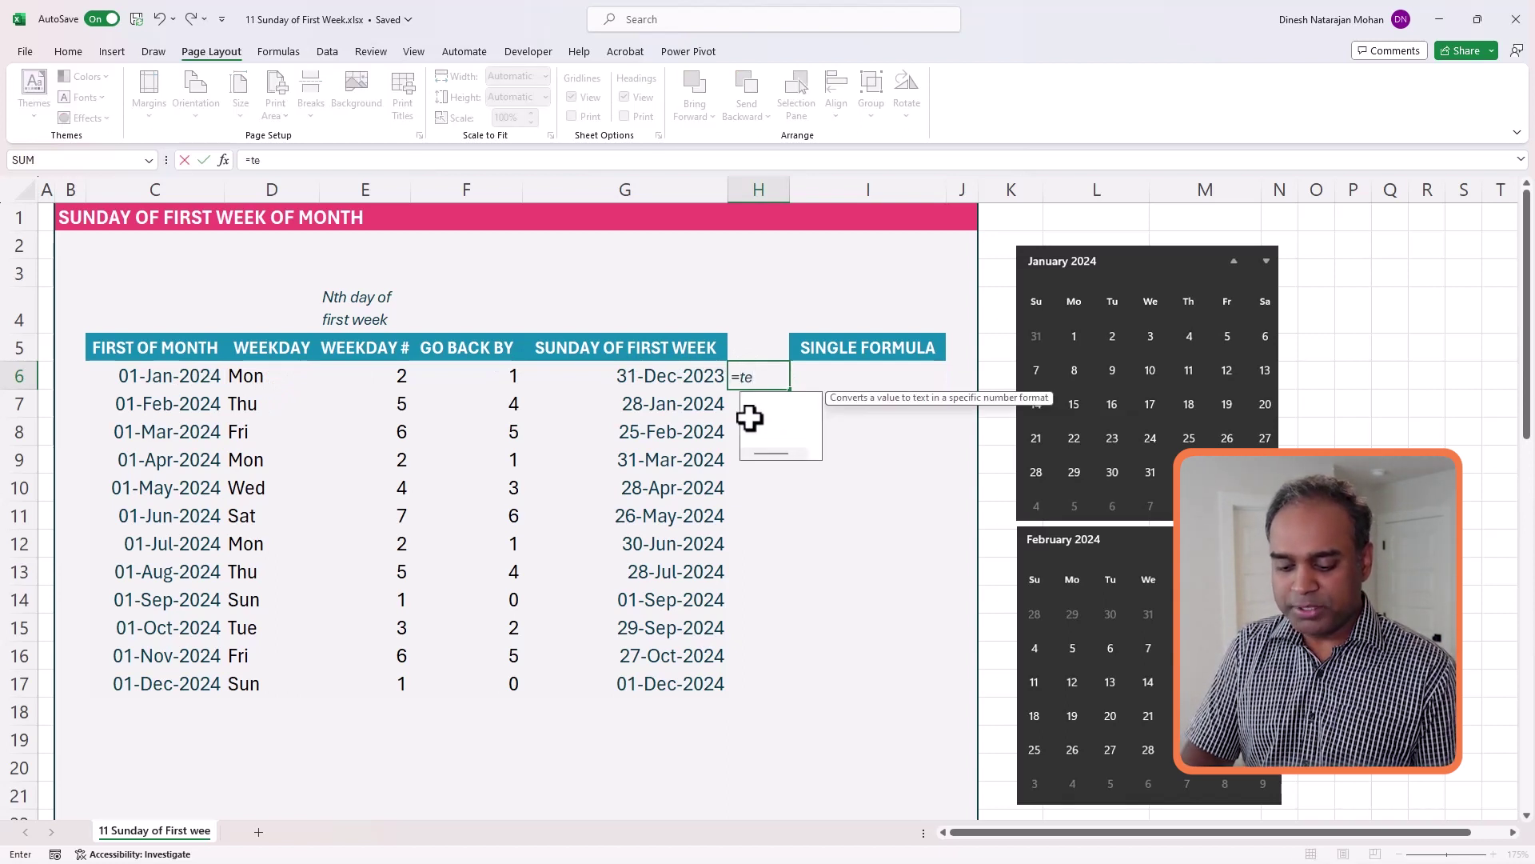
type("xt(")
left_click(708, 375)
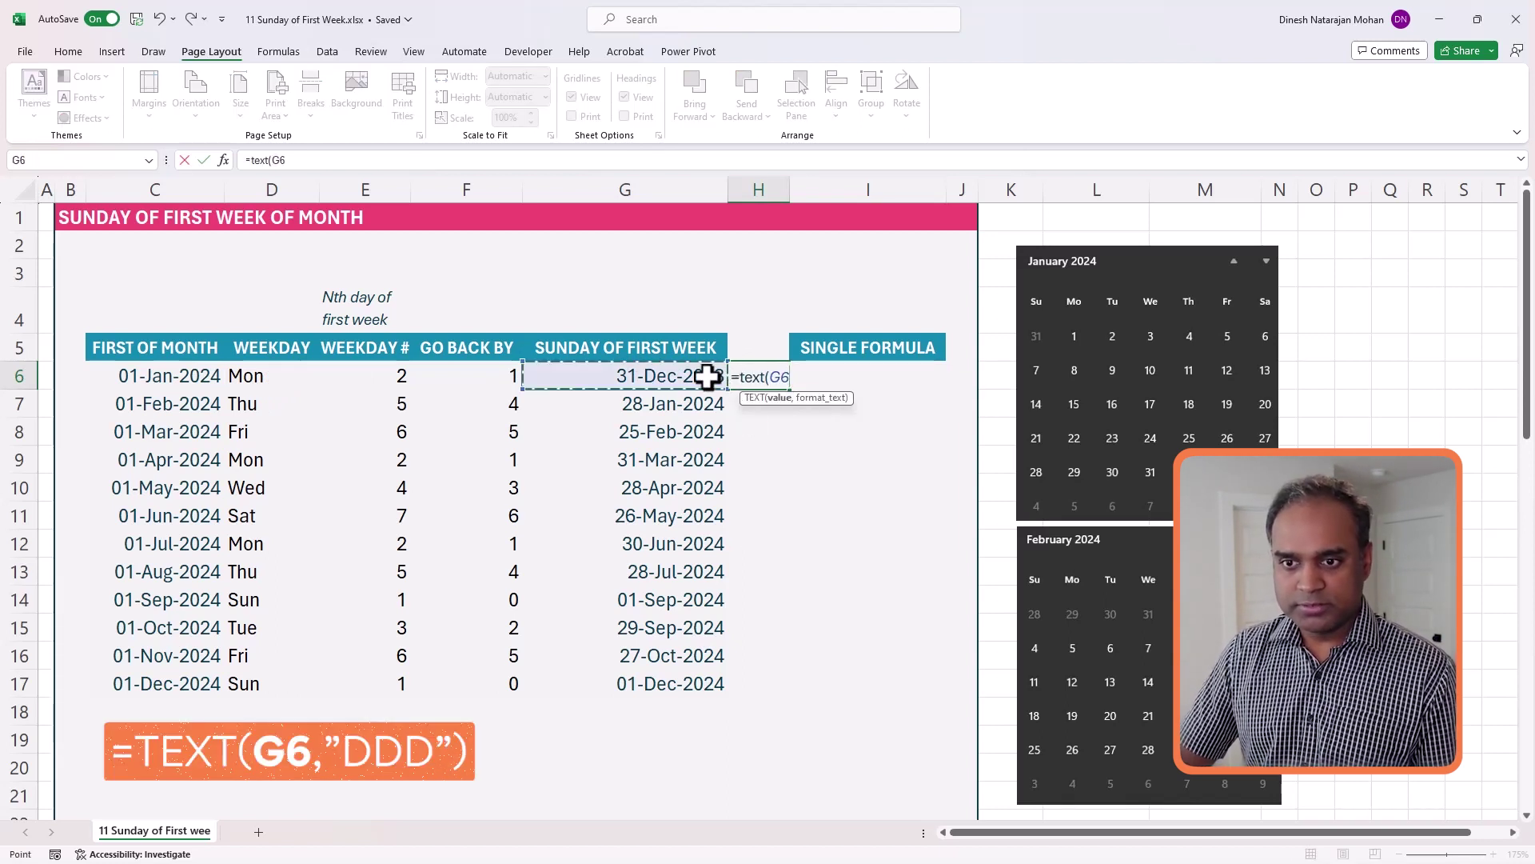
type(",")
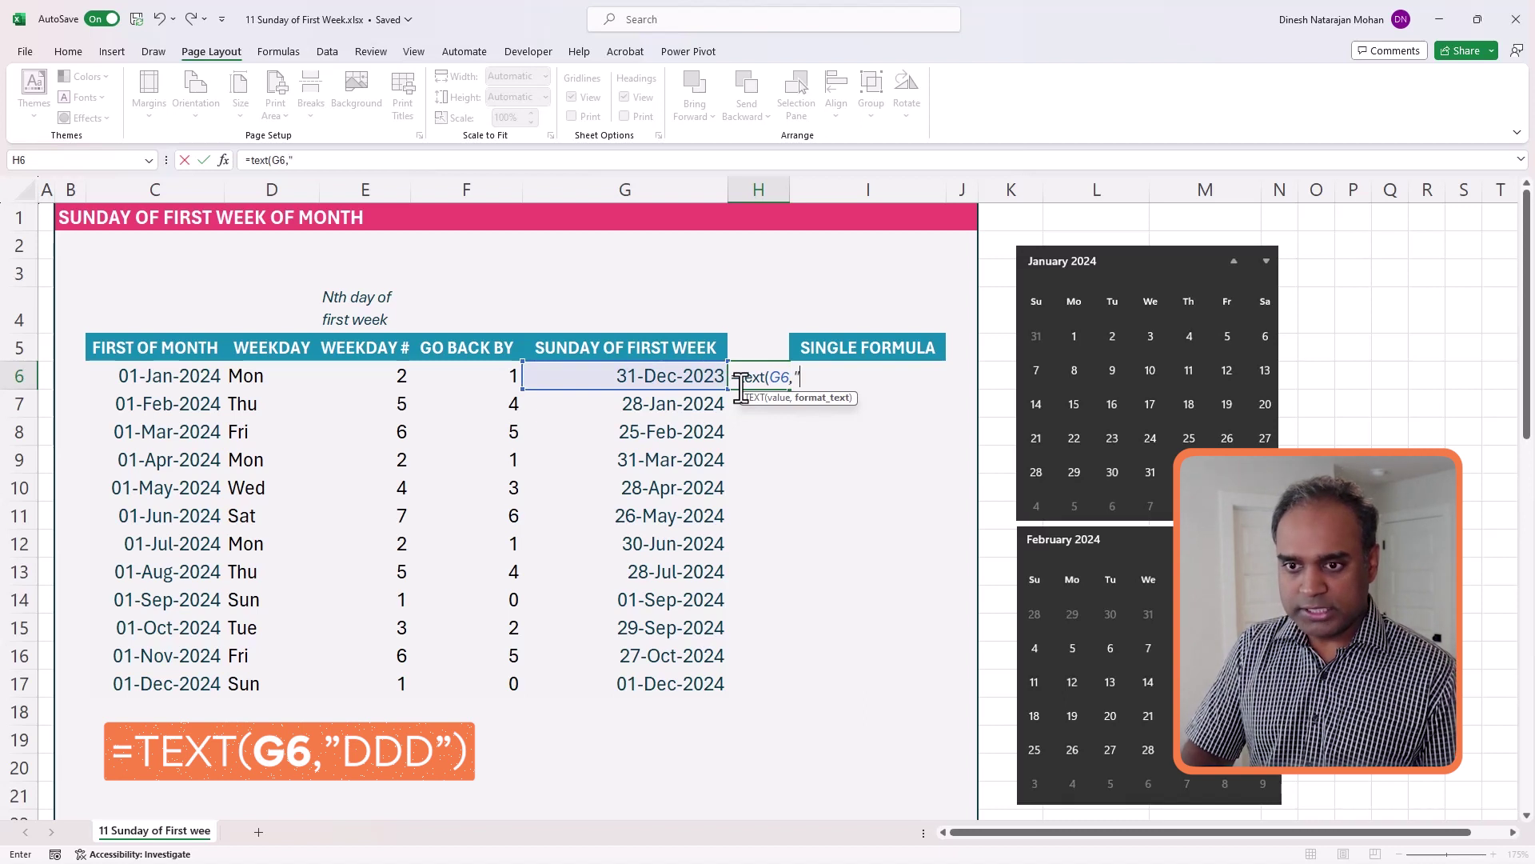
type("\"ddd\")")
key("ctrl+Return")
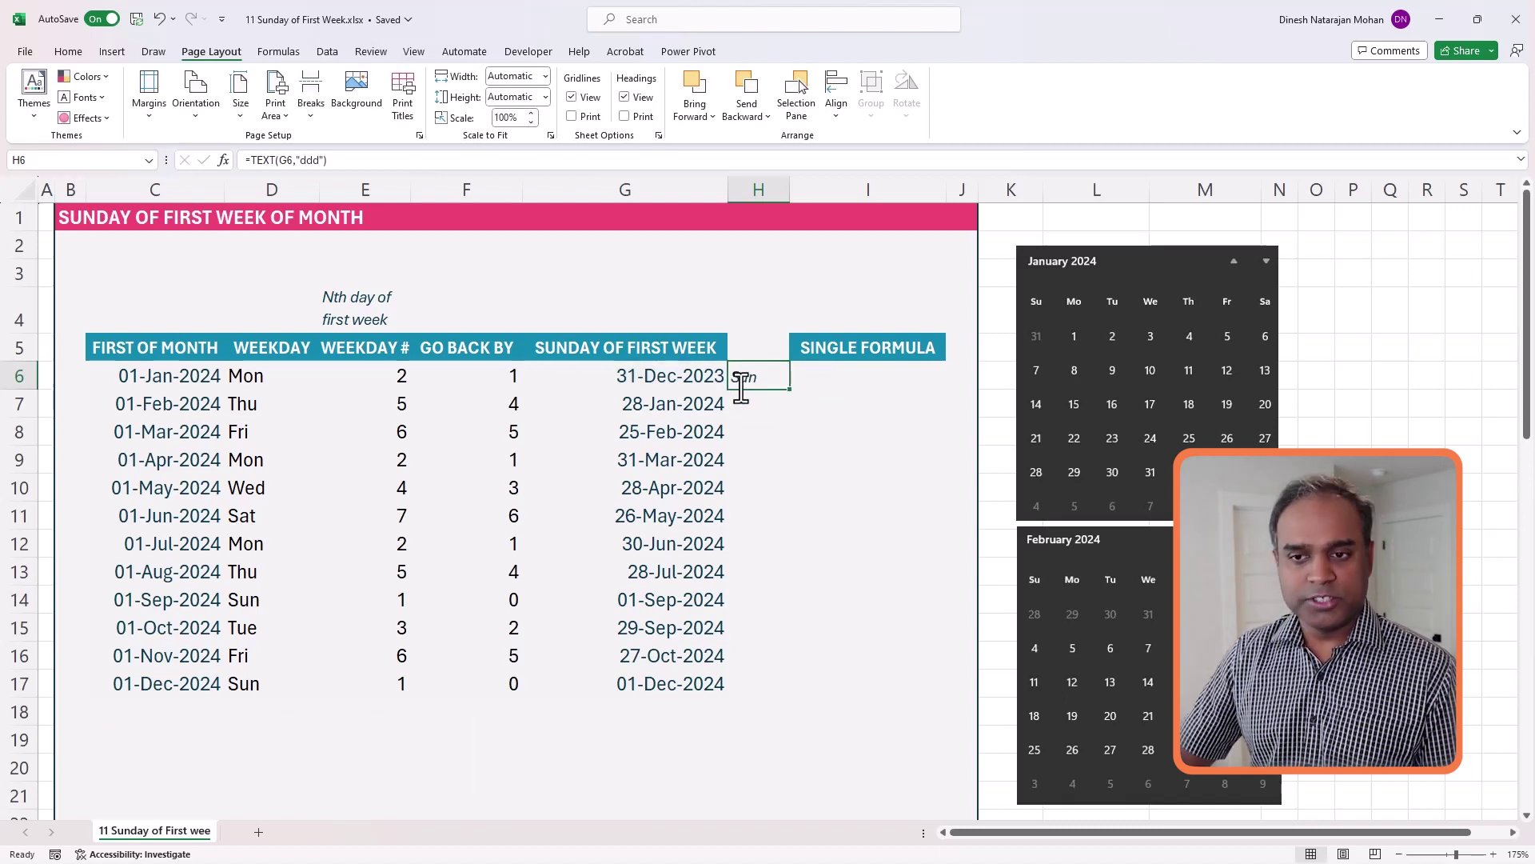
left_click_drag(790, 390, 795, 688)
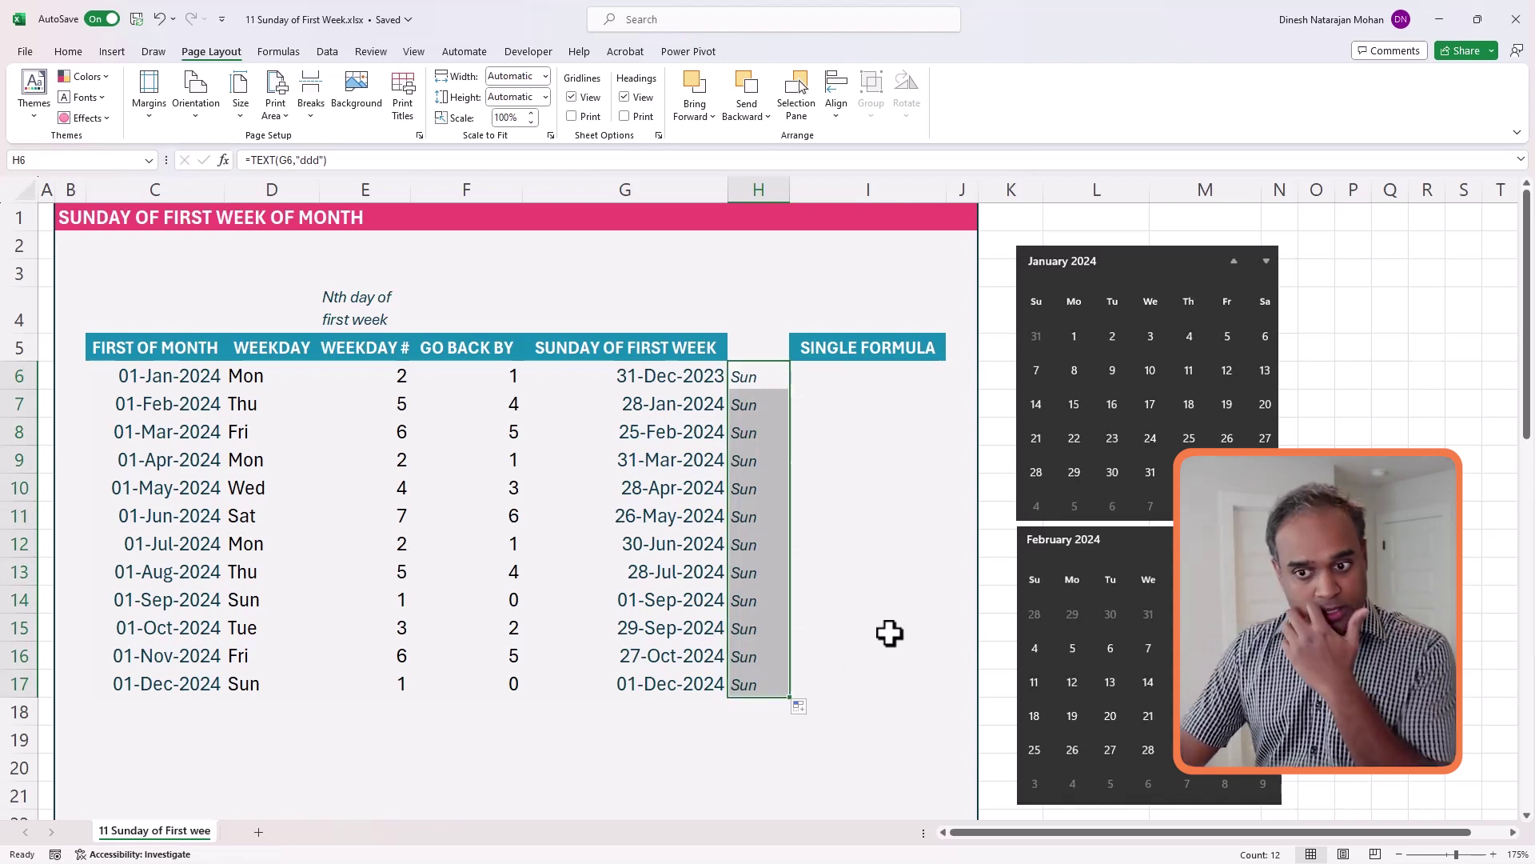
- Build =C6-(WEEKDAY(C6,1)-1) in I6 and fill it down to I17
left_click(839, 374)
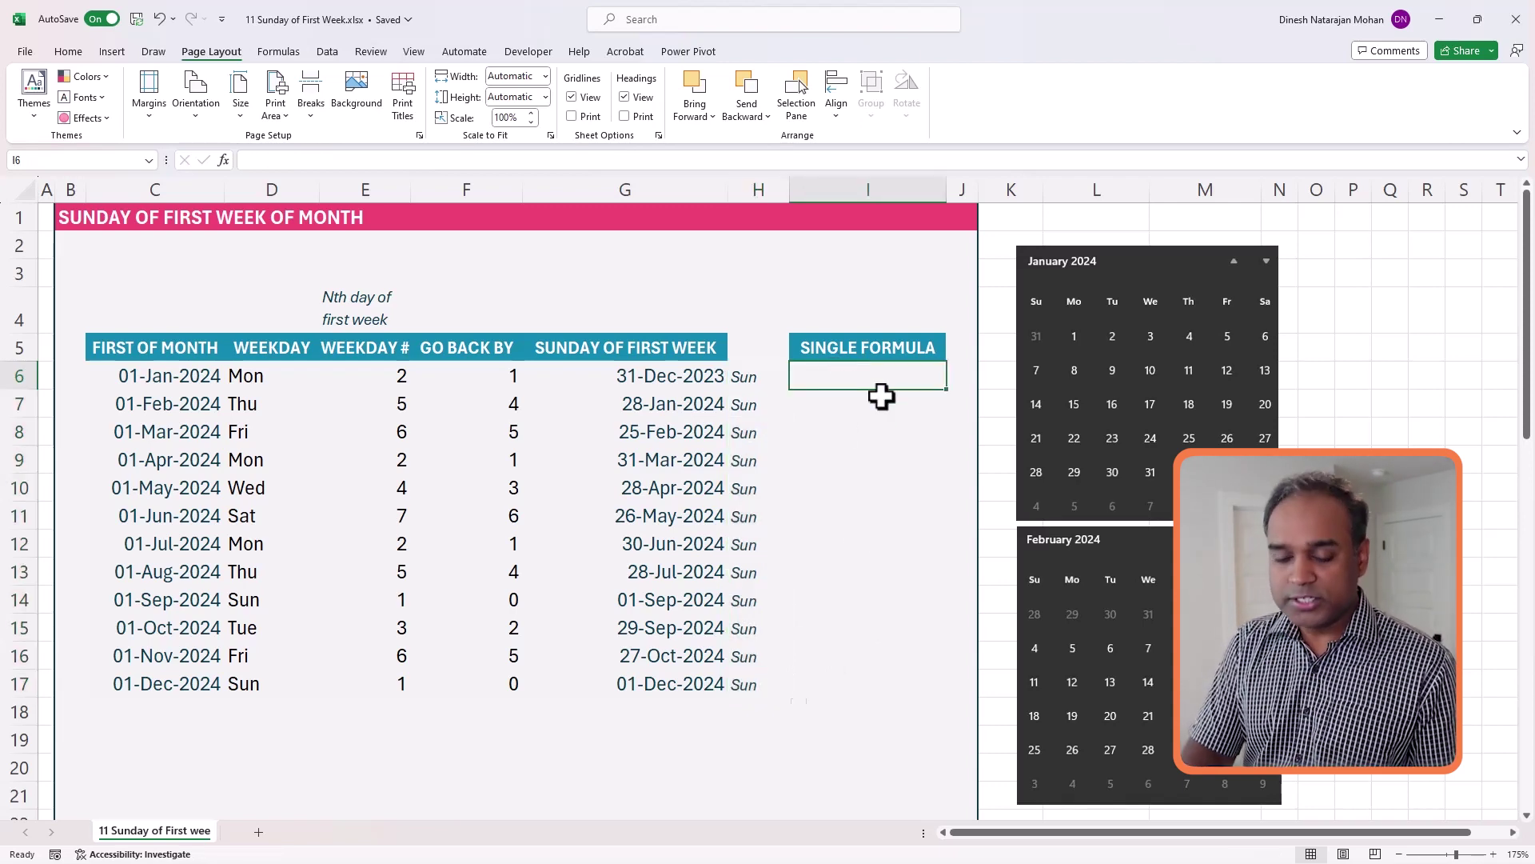
type("=")
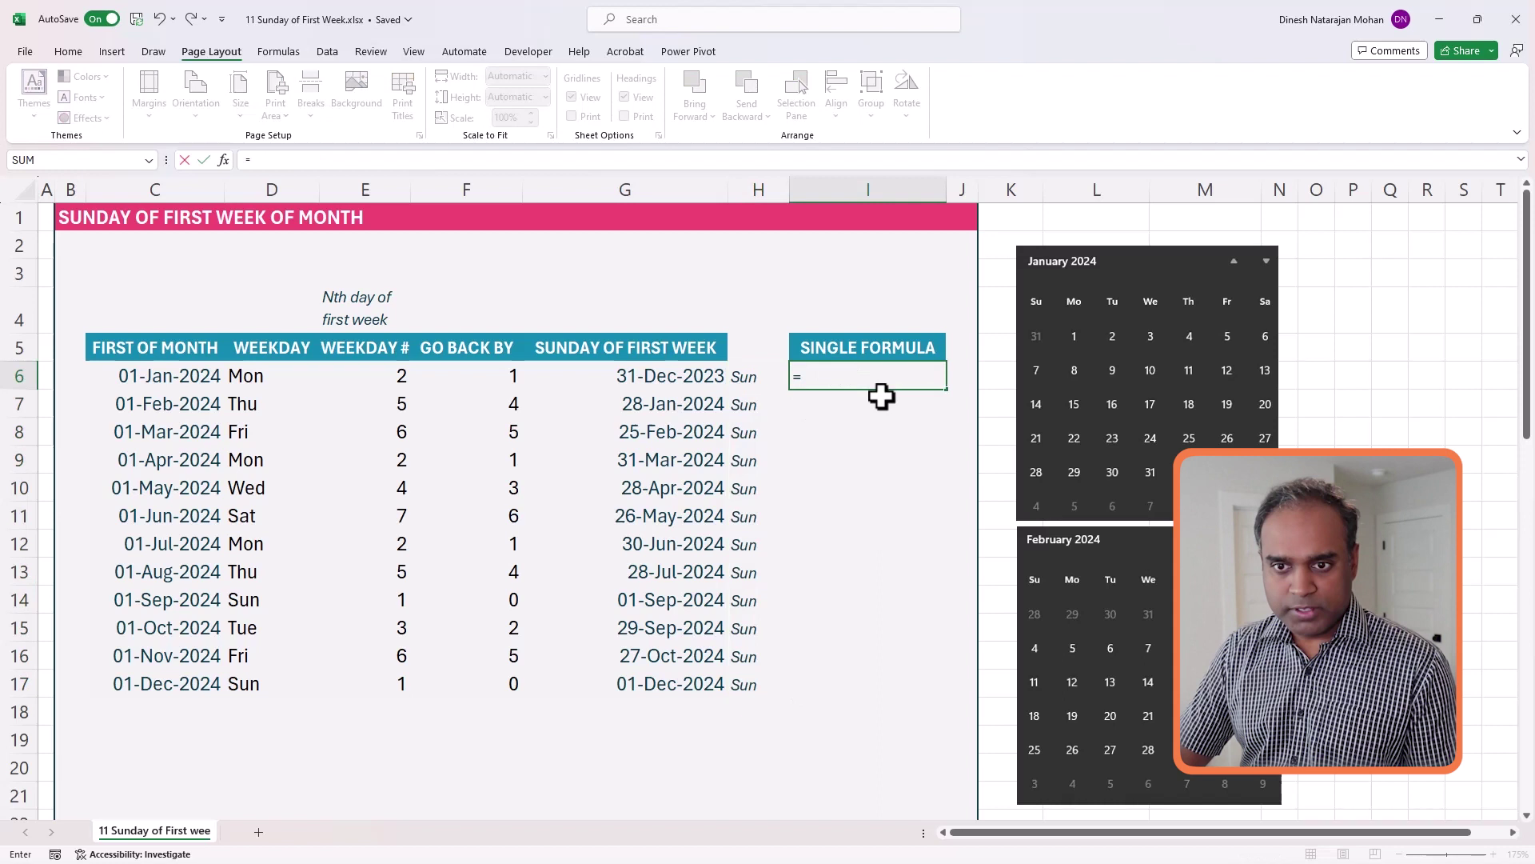
left_click(218, 378)
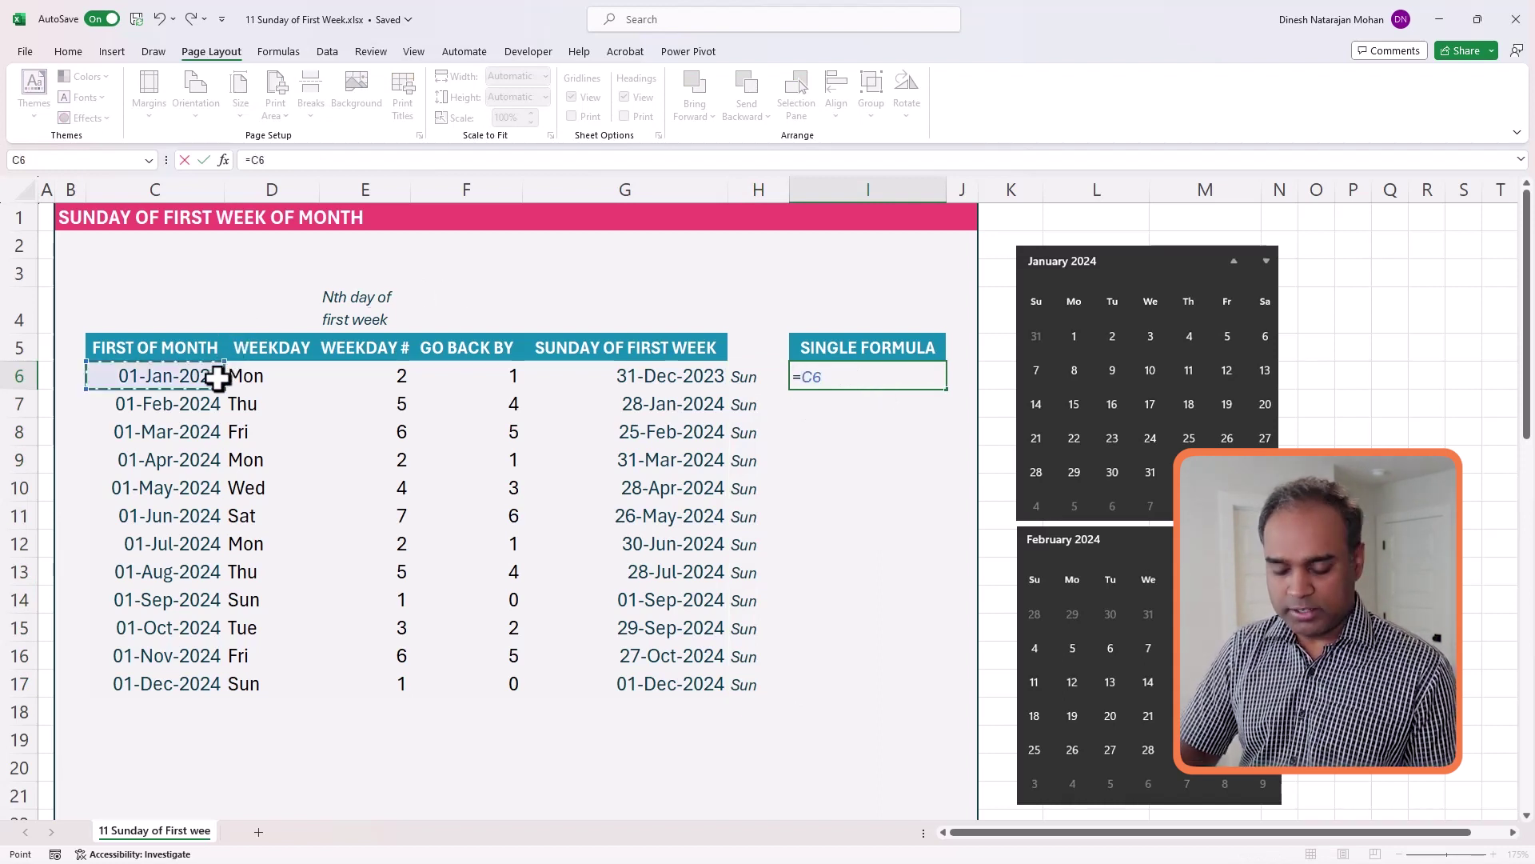
type("-")
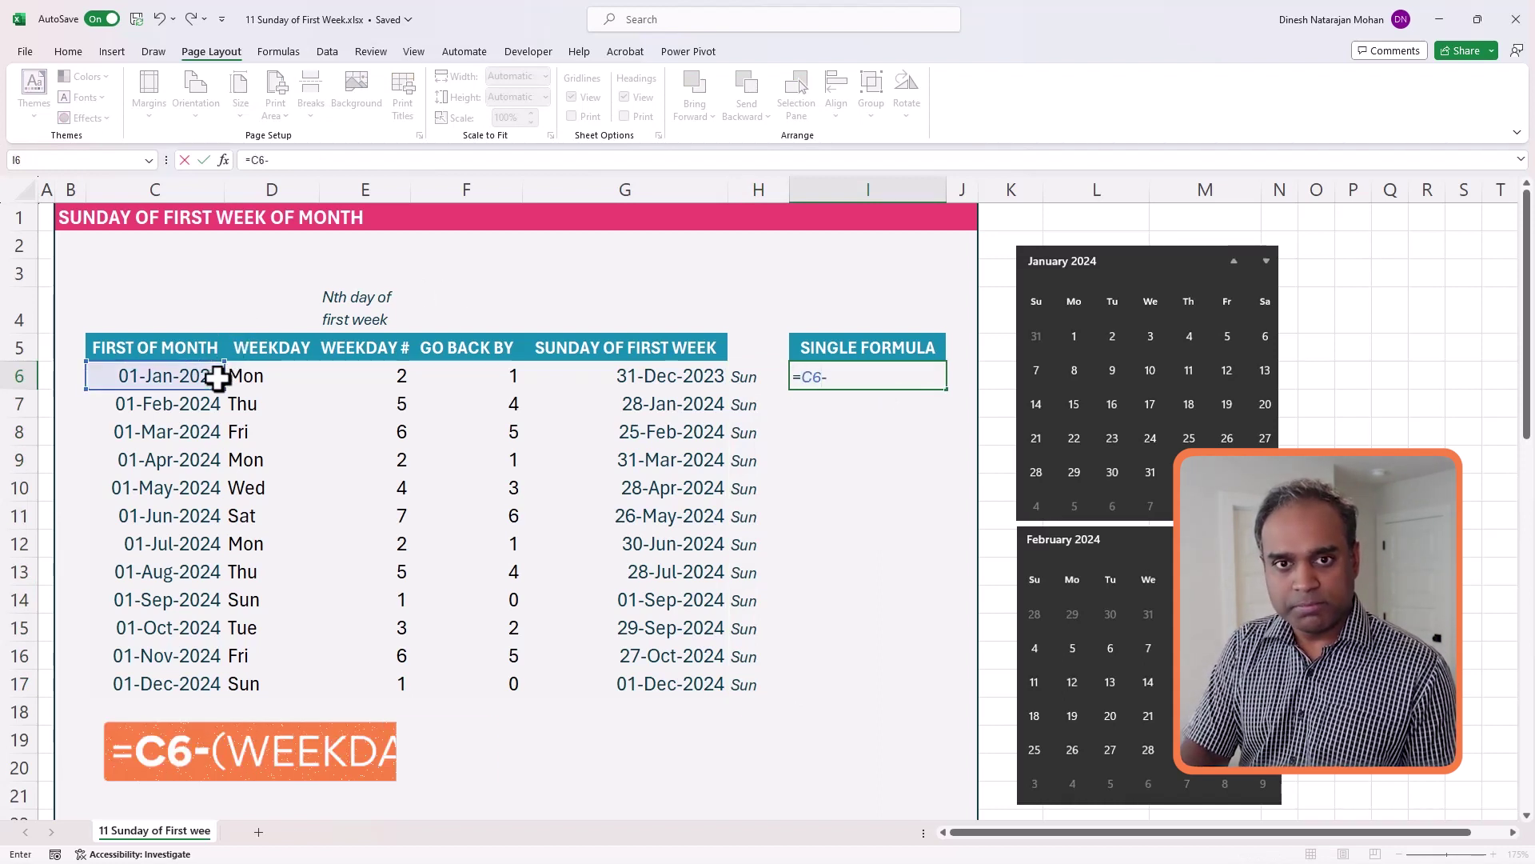
type("WEEKDAY(")
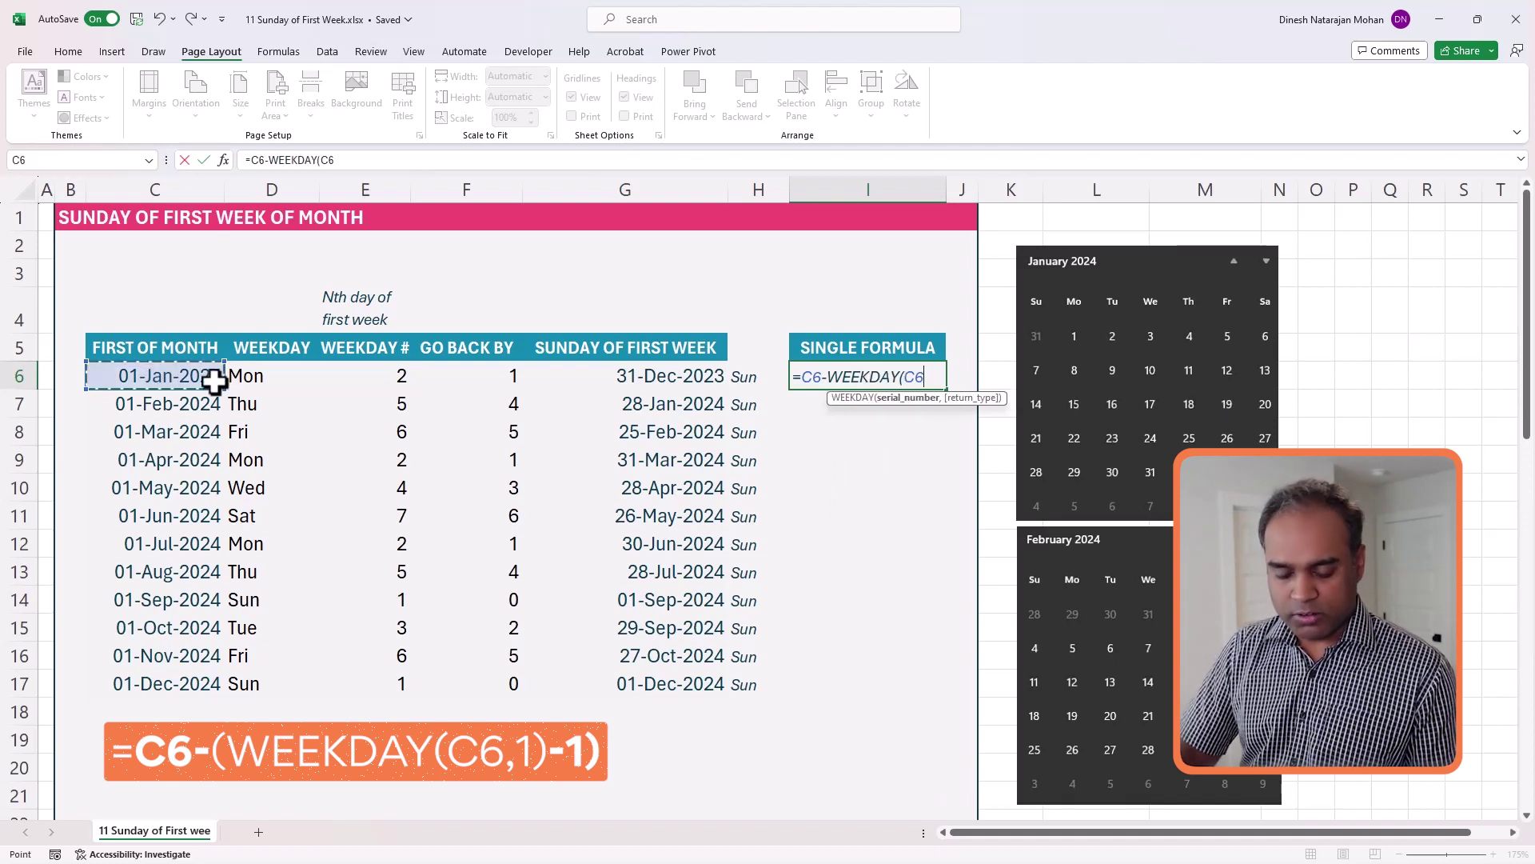
type(",1")
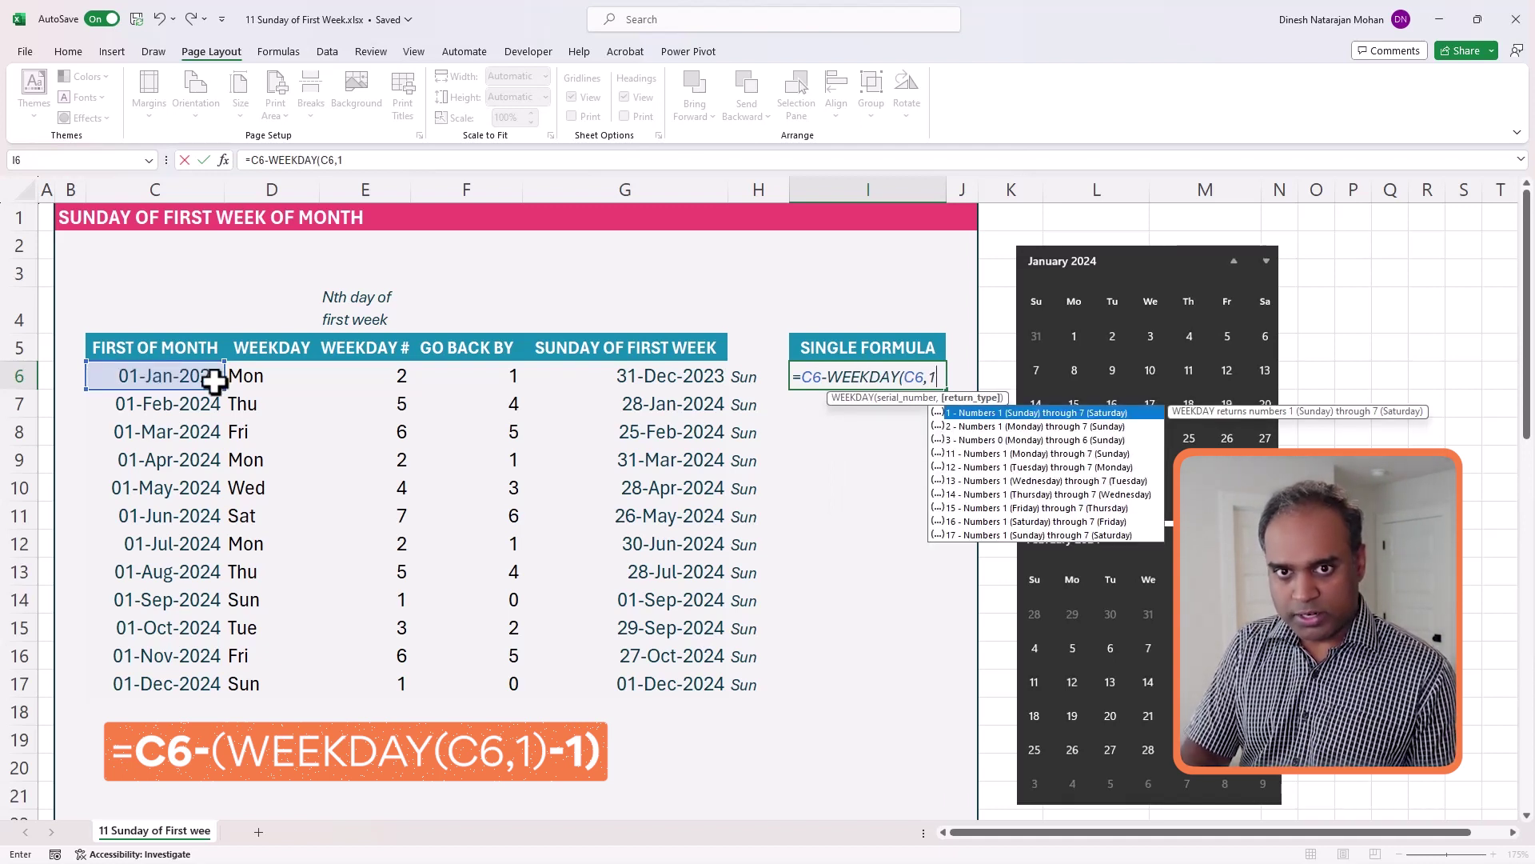
type(")")
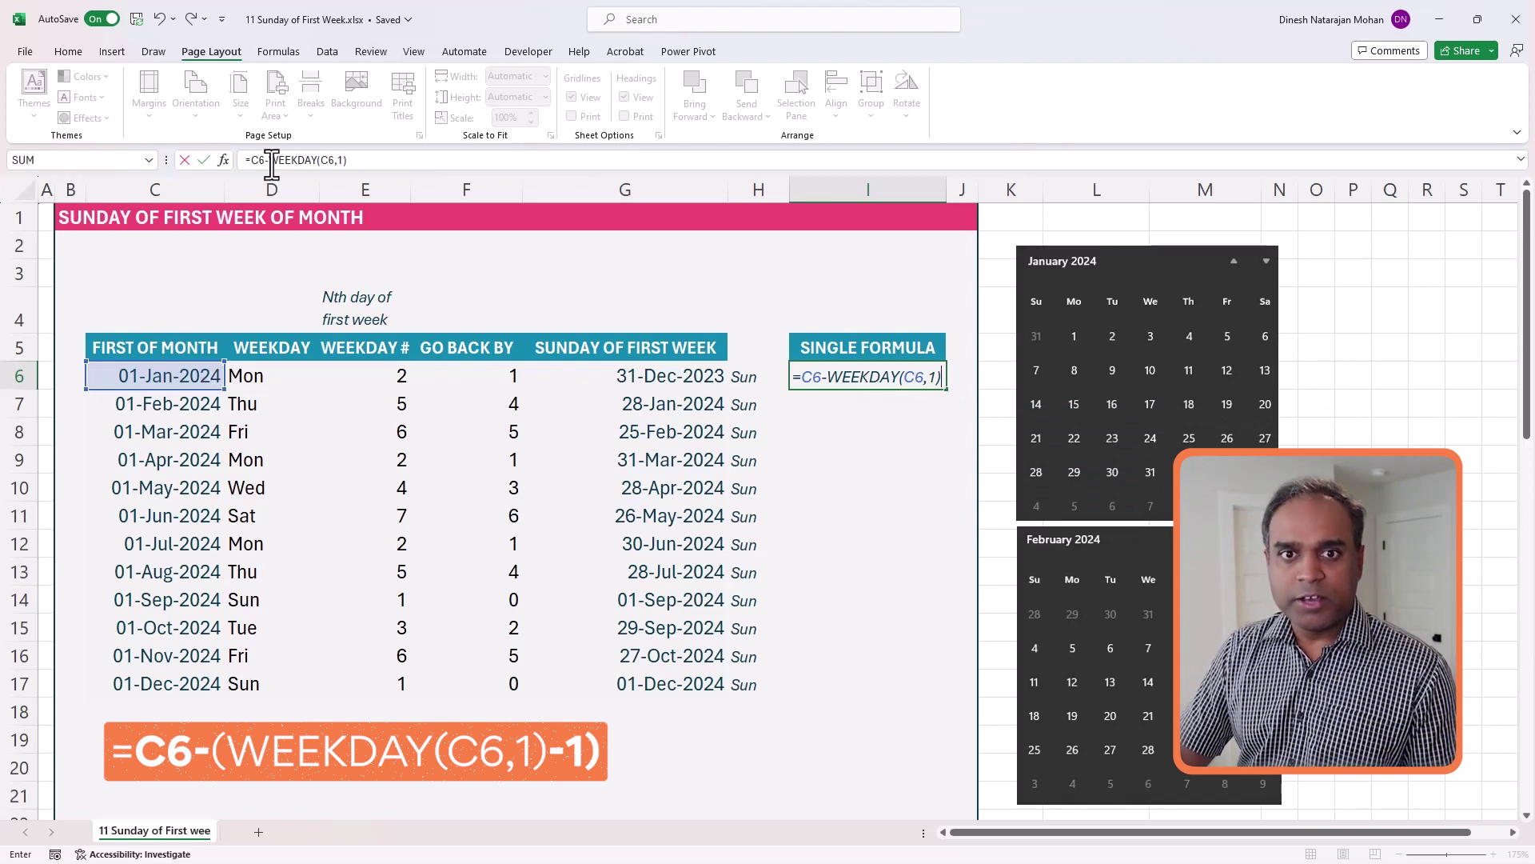
left_click(270, 162)
type("(")
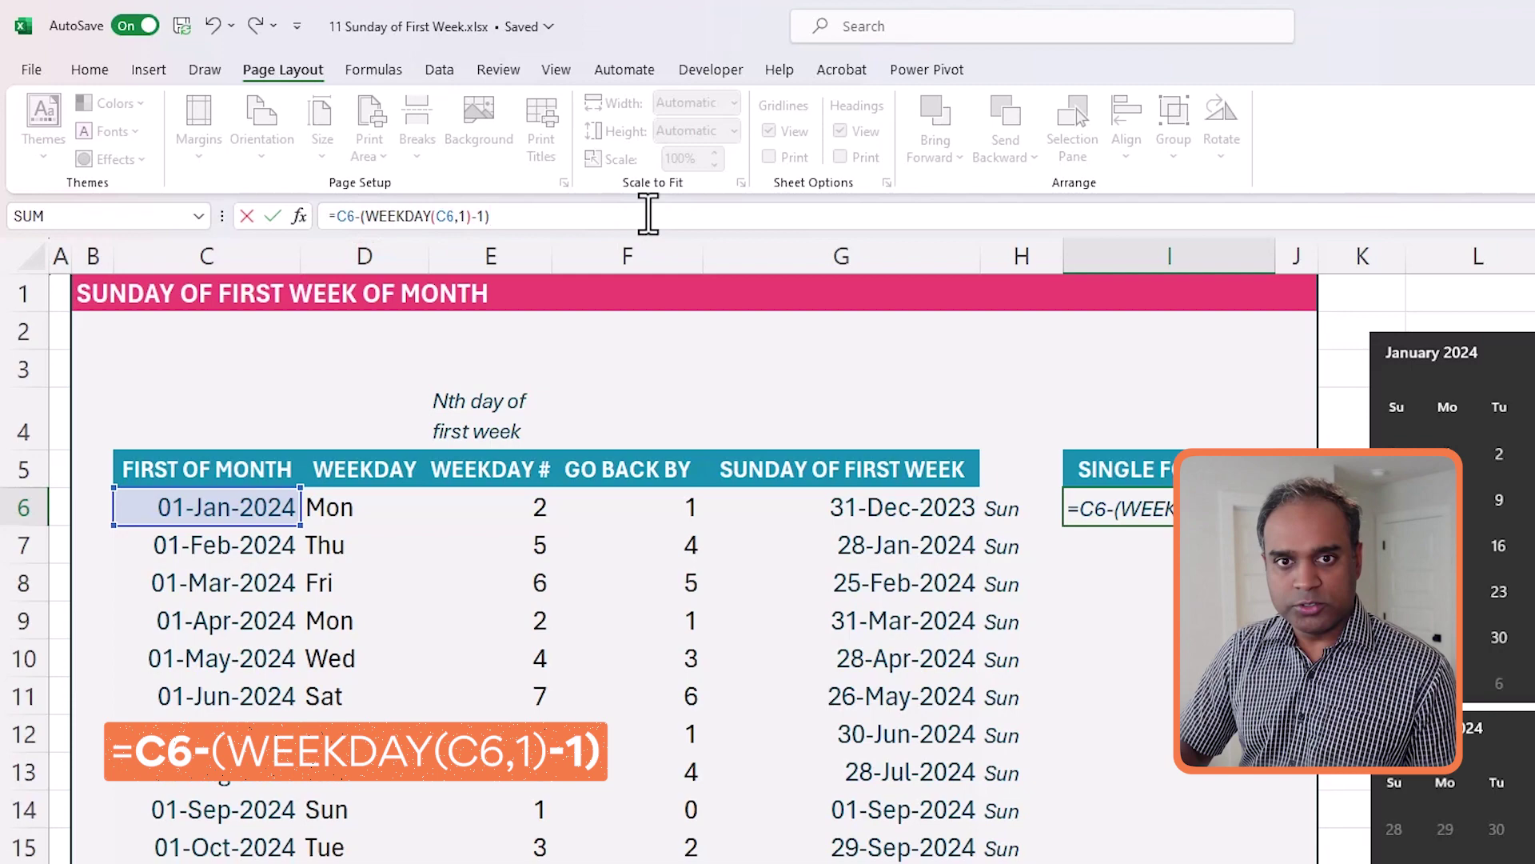
type("-1)")
key("ctrl+Return")
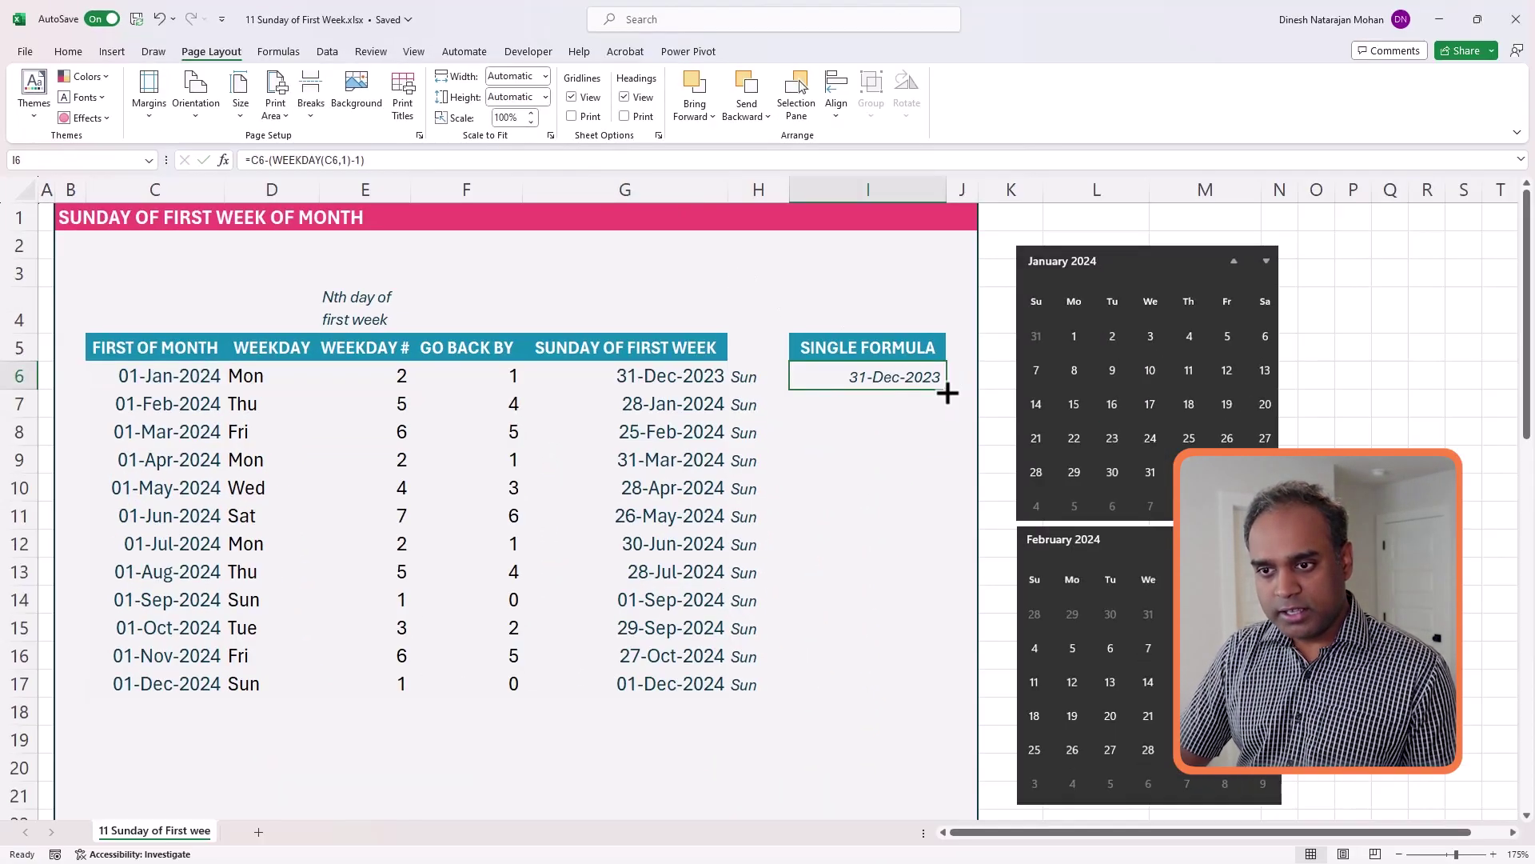
left_click_drag(947, 392, 930, 698)
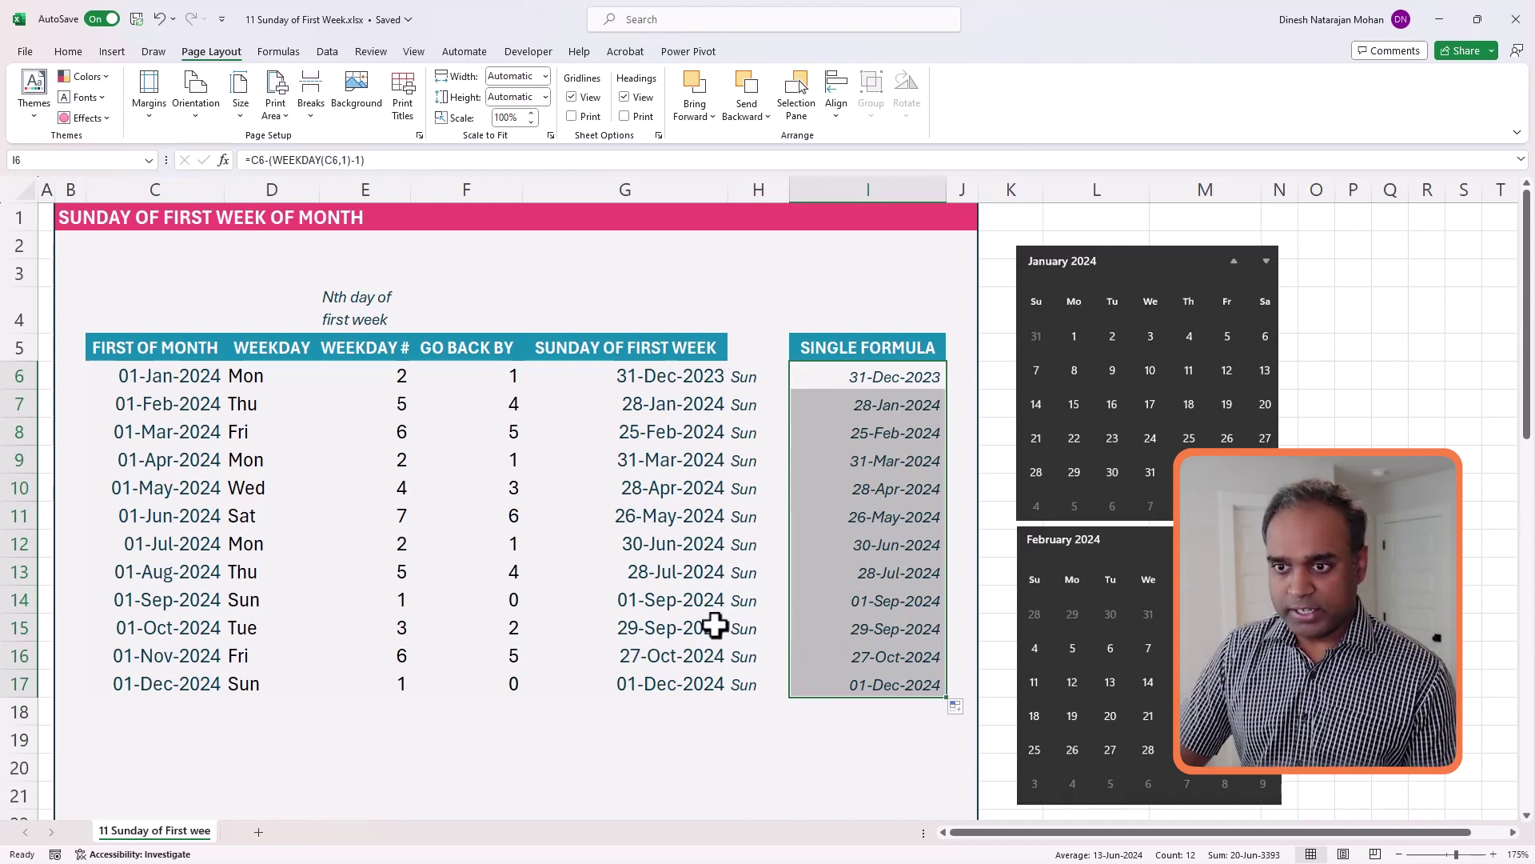
- Enter =TEXT(I6,"ddd") in J6 and fill it down to J17
left_click(771, 379)
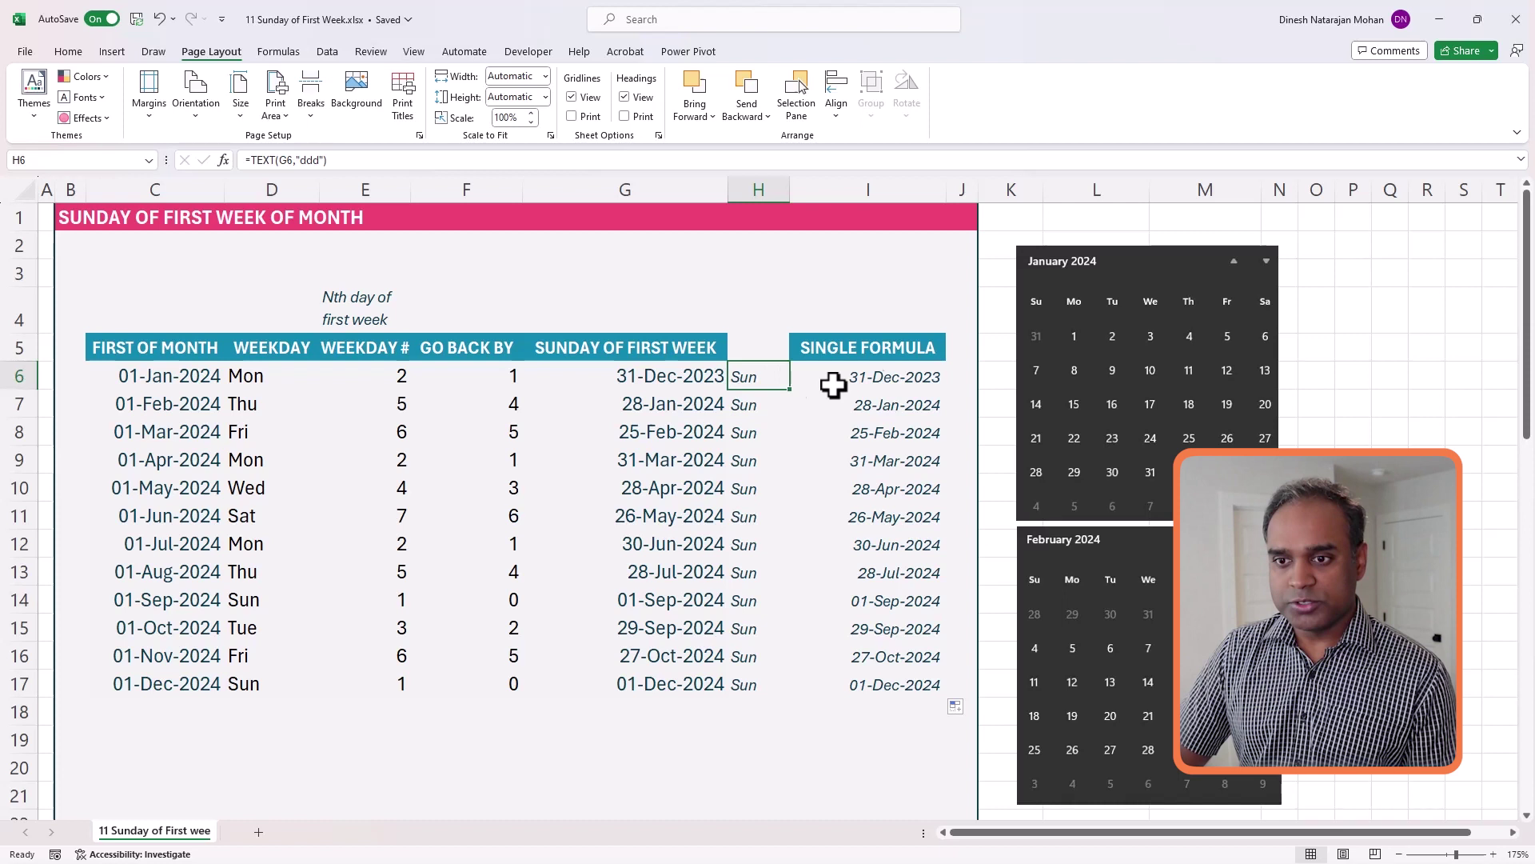
left_click(961, 377)
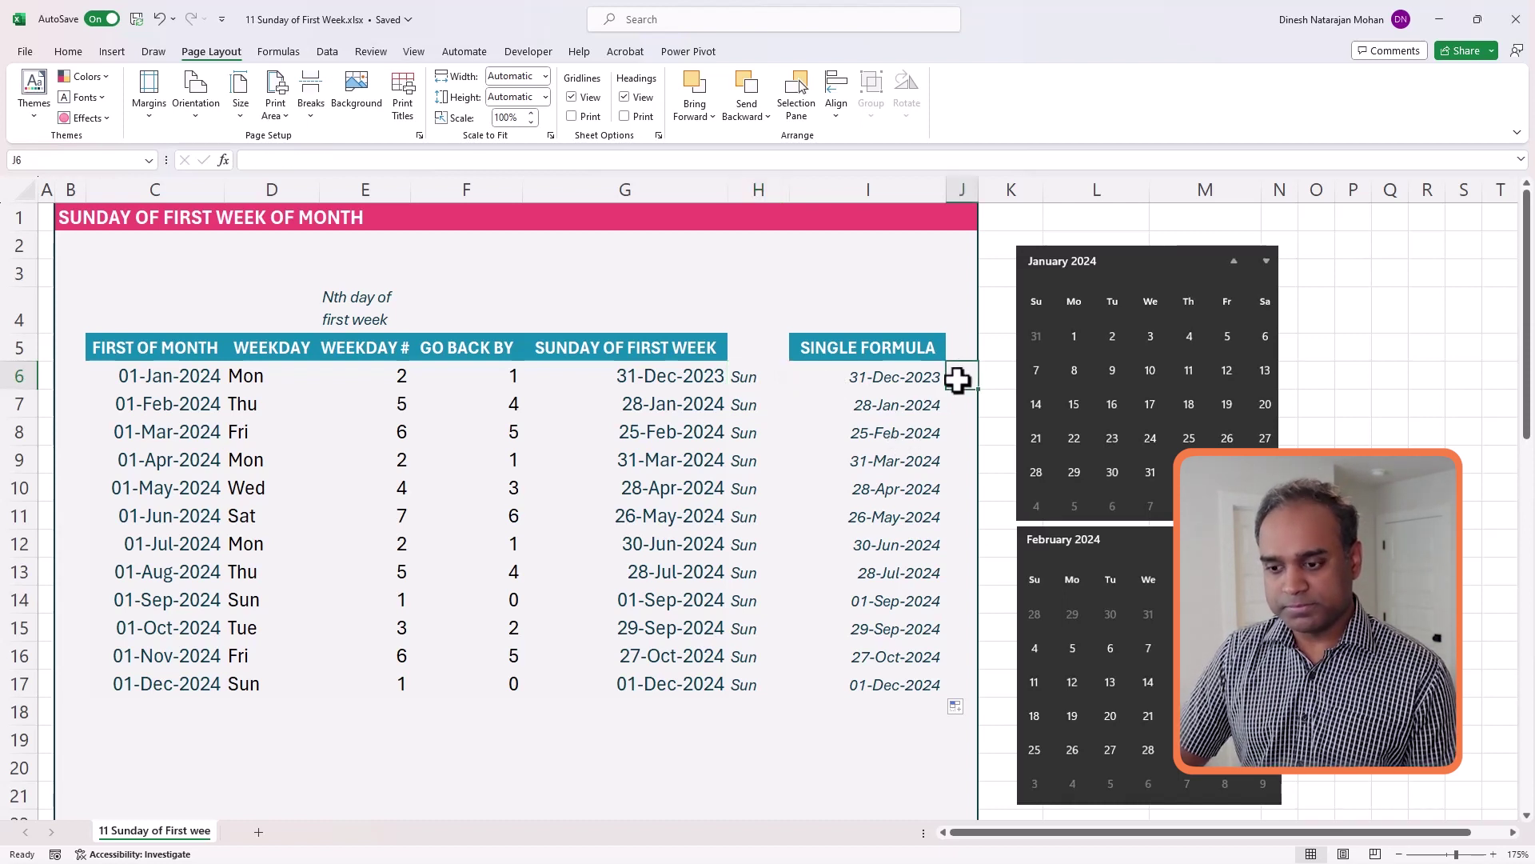
type("=text(")
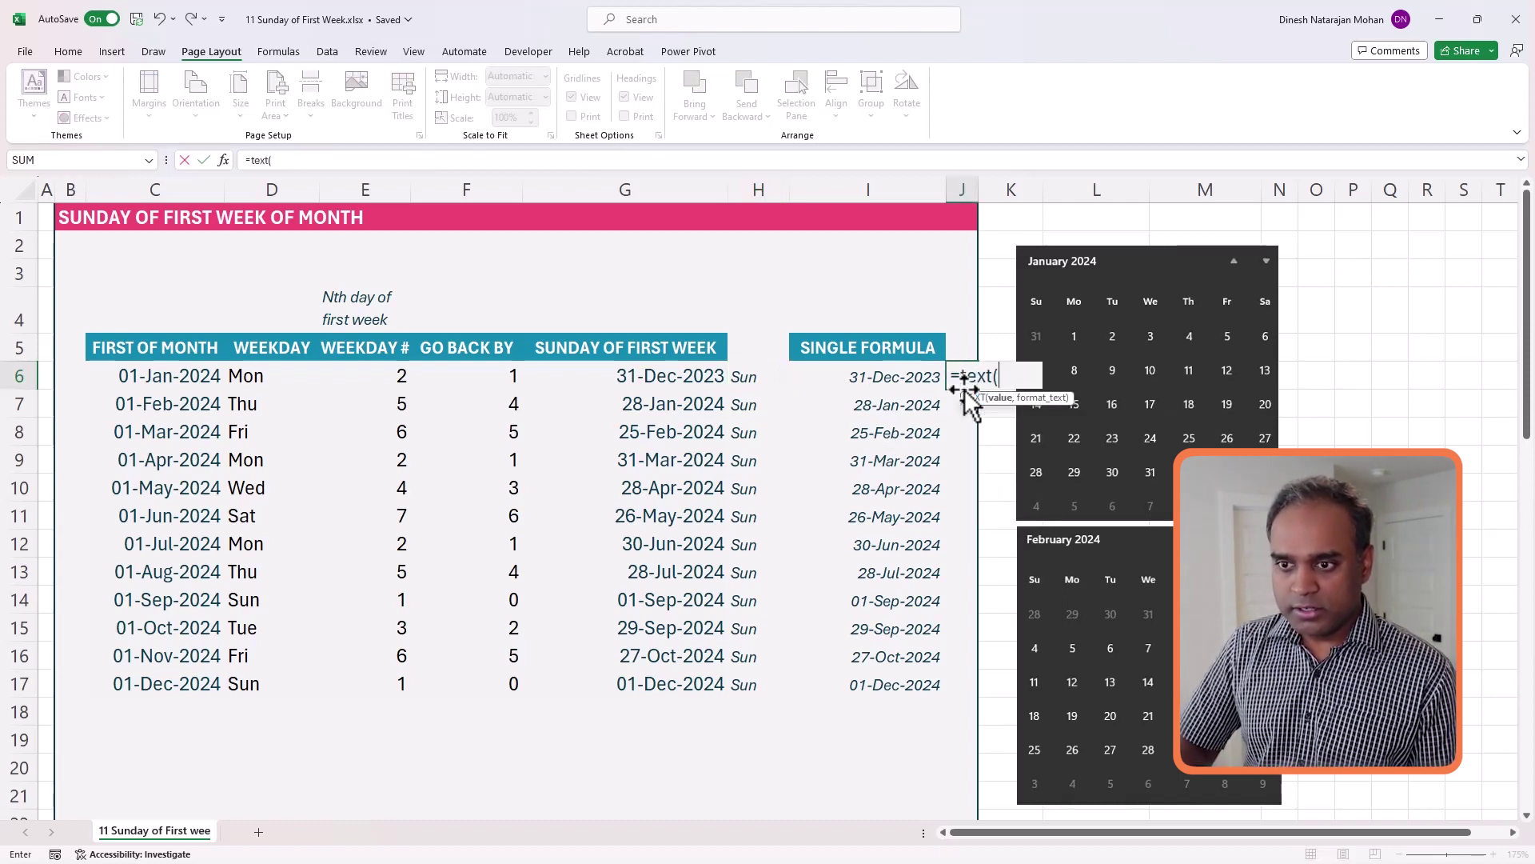
key("Left")
type(",\"ddd\")")
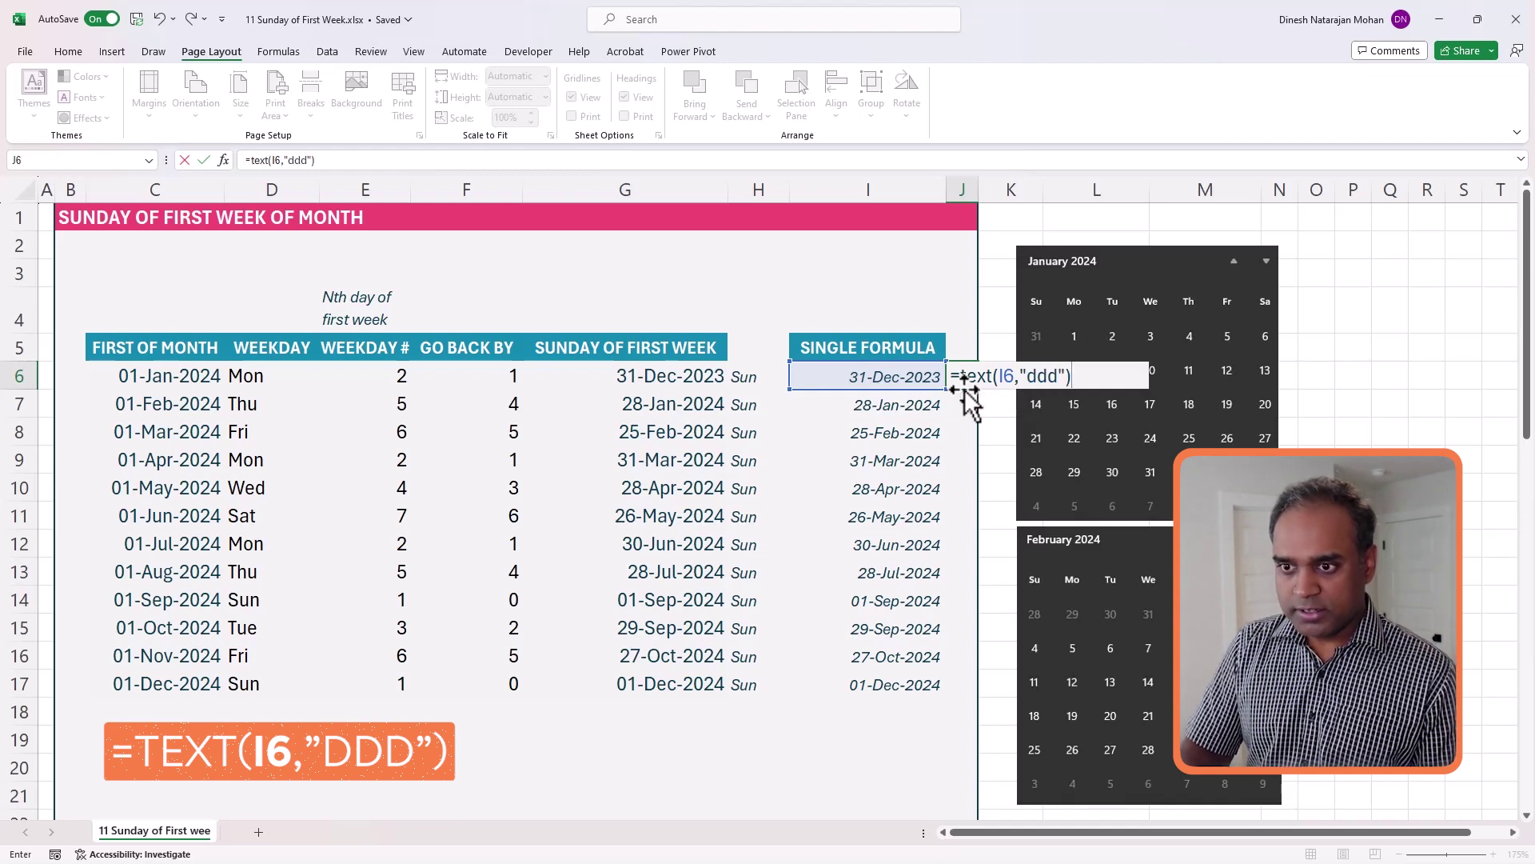
key("ctrl+Return")
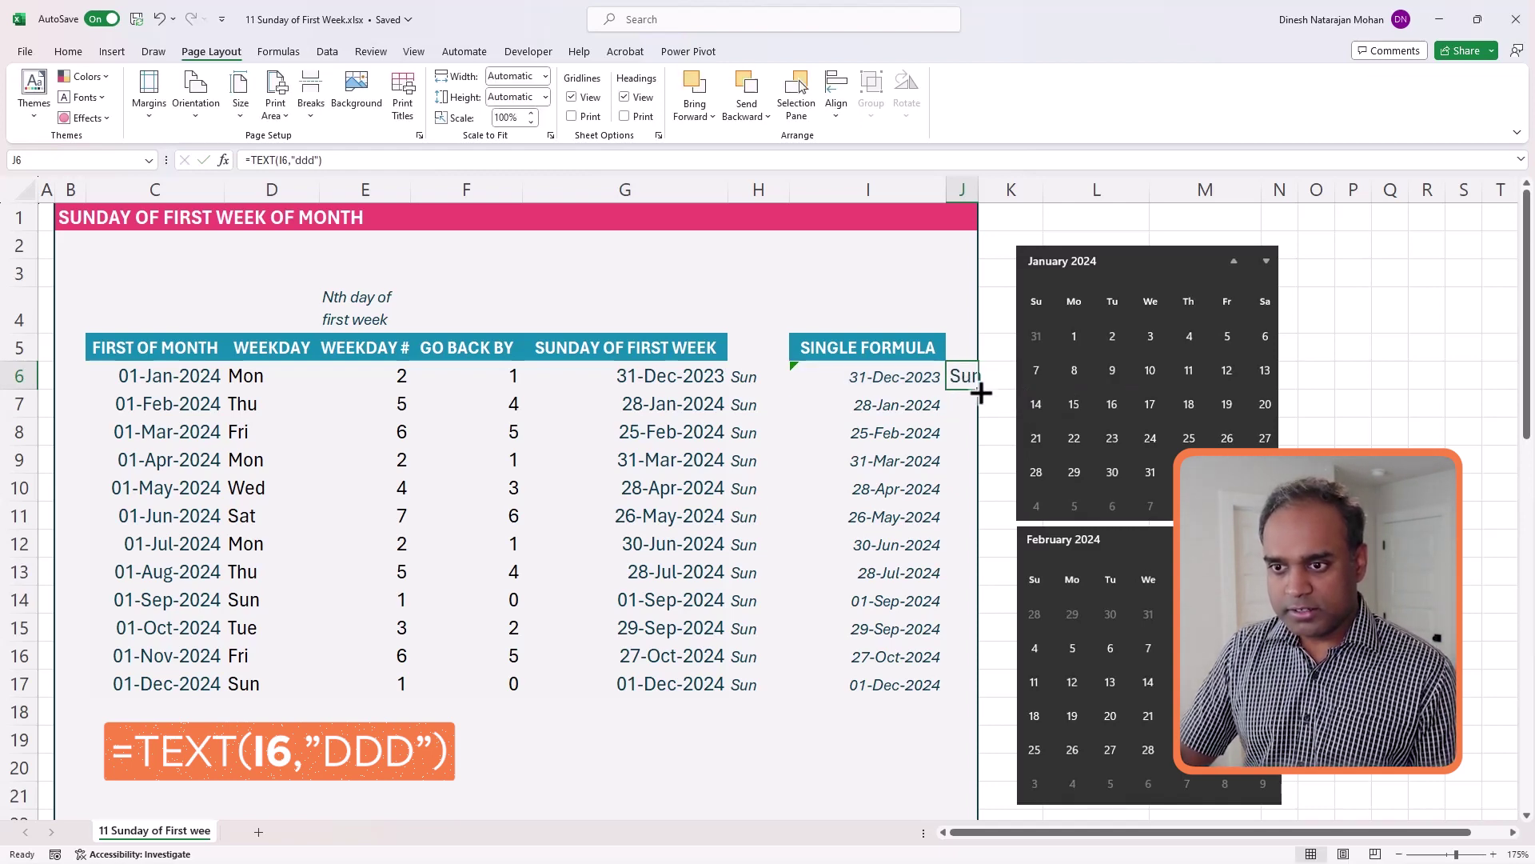
left_click_drag(979, 393, 953, 685)
- Widen column J so Sun fits, then compare the H6, J6 and I6 formulas
left_click_drag(979, 190, 993, 190)
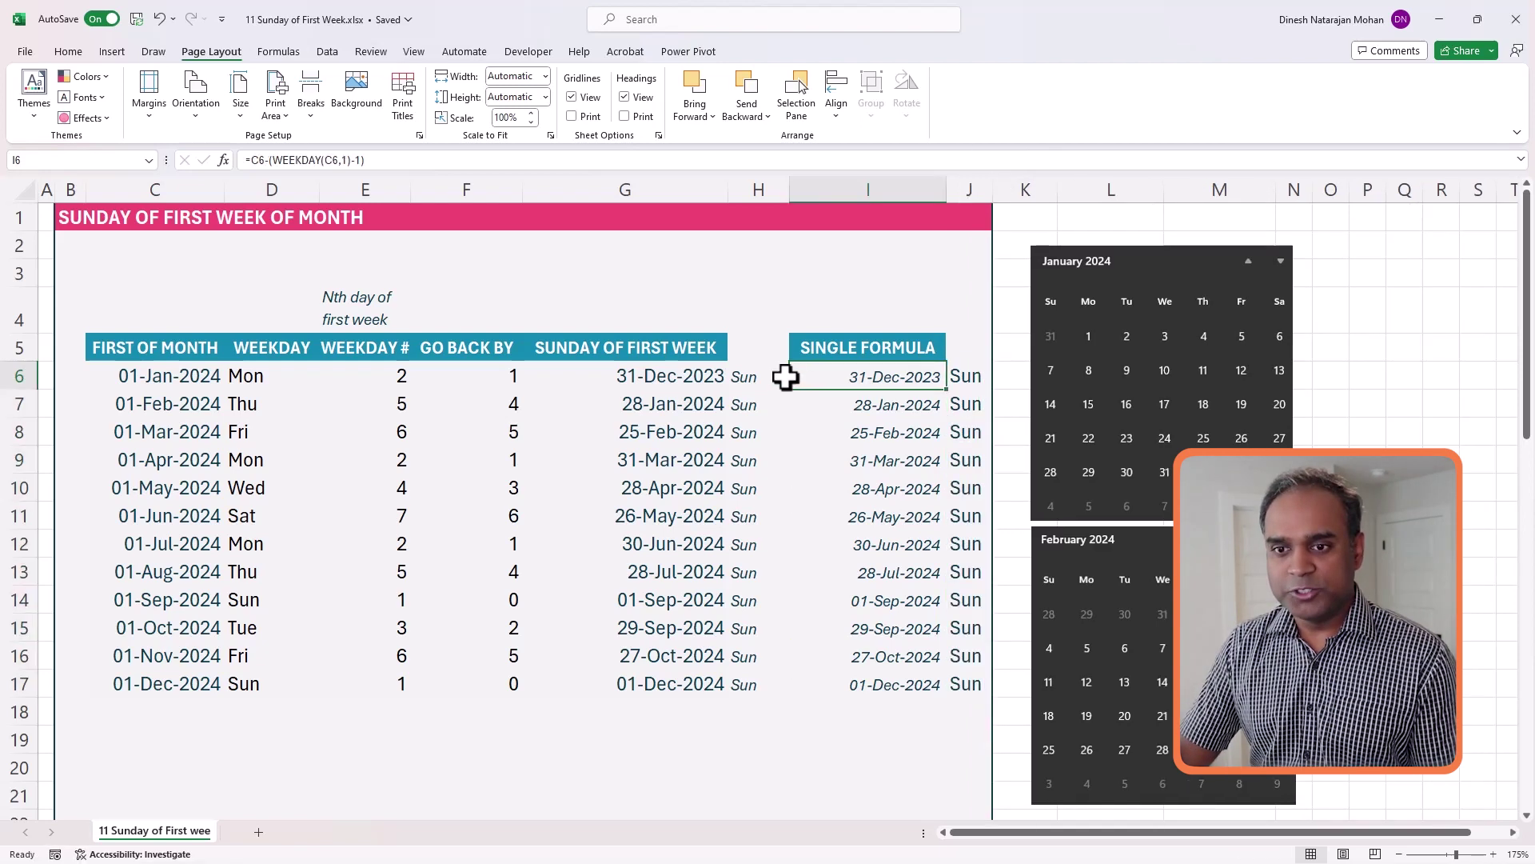
left_click(780, 377)
left_click(968, 377, "ctrl")
left_click(883, 383)
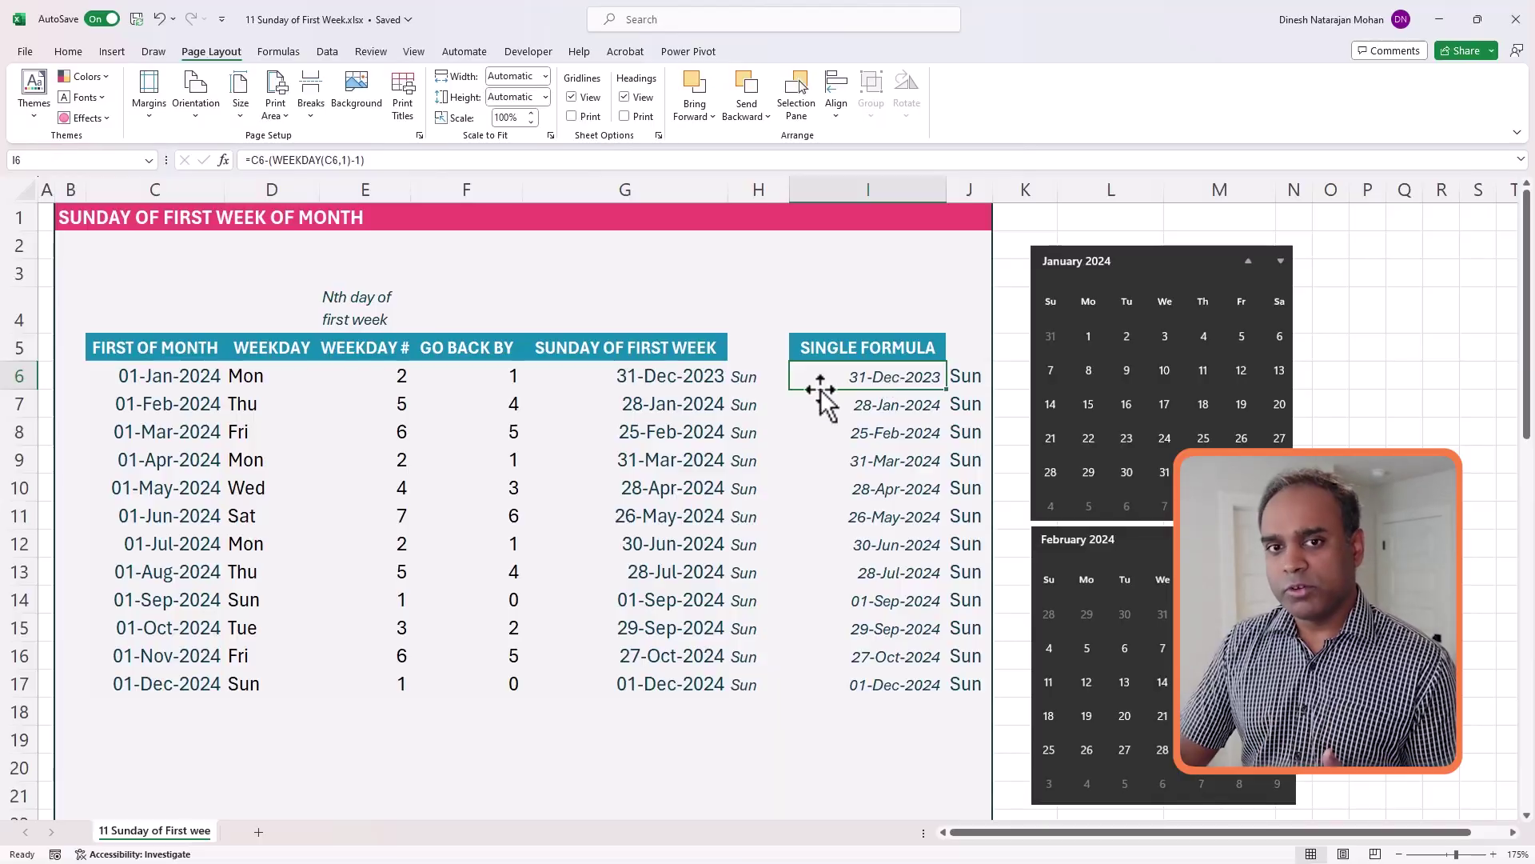
double_click(261, 160)
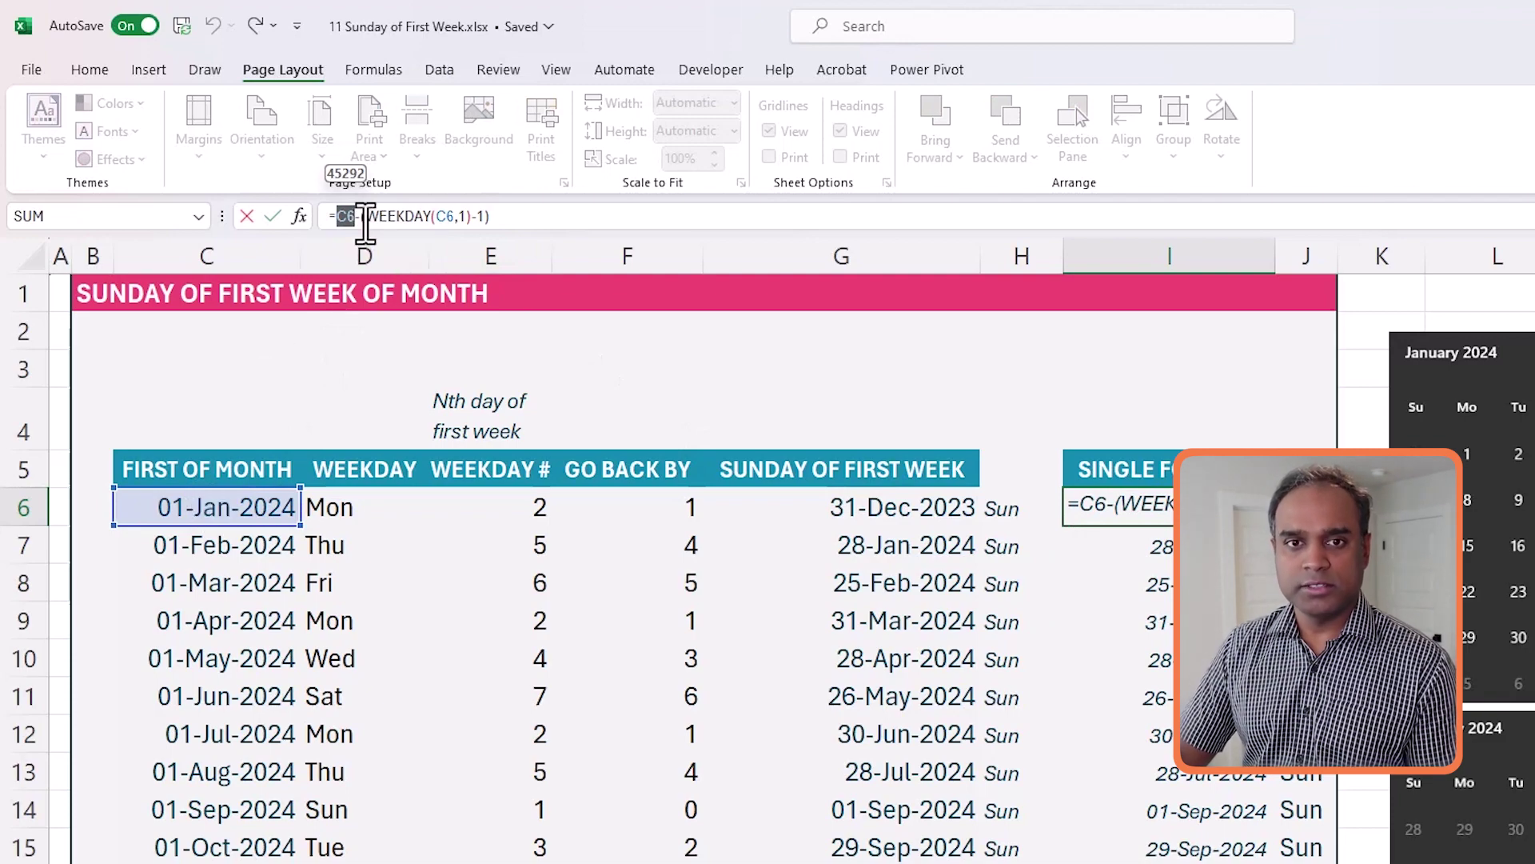
left_click_drag(371, 220, 450, 220)
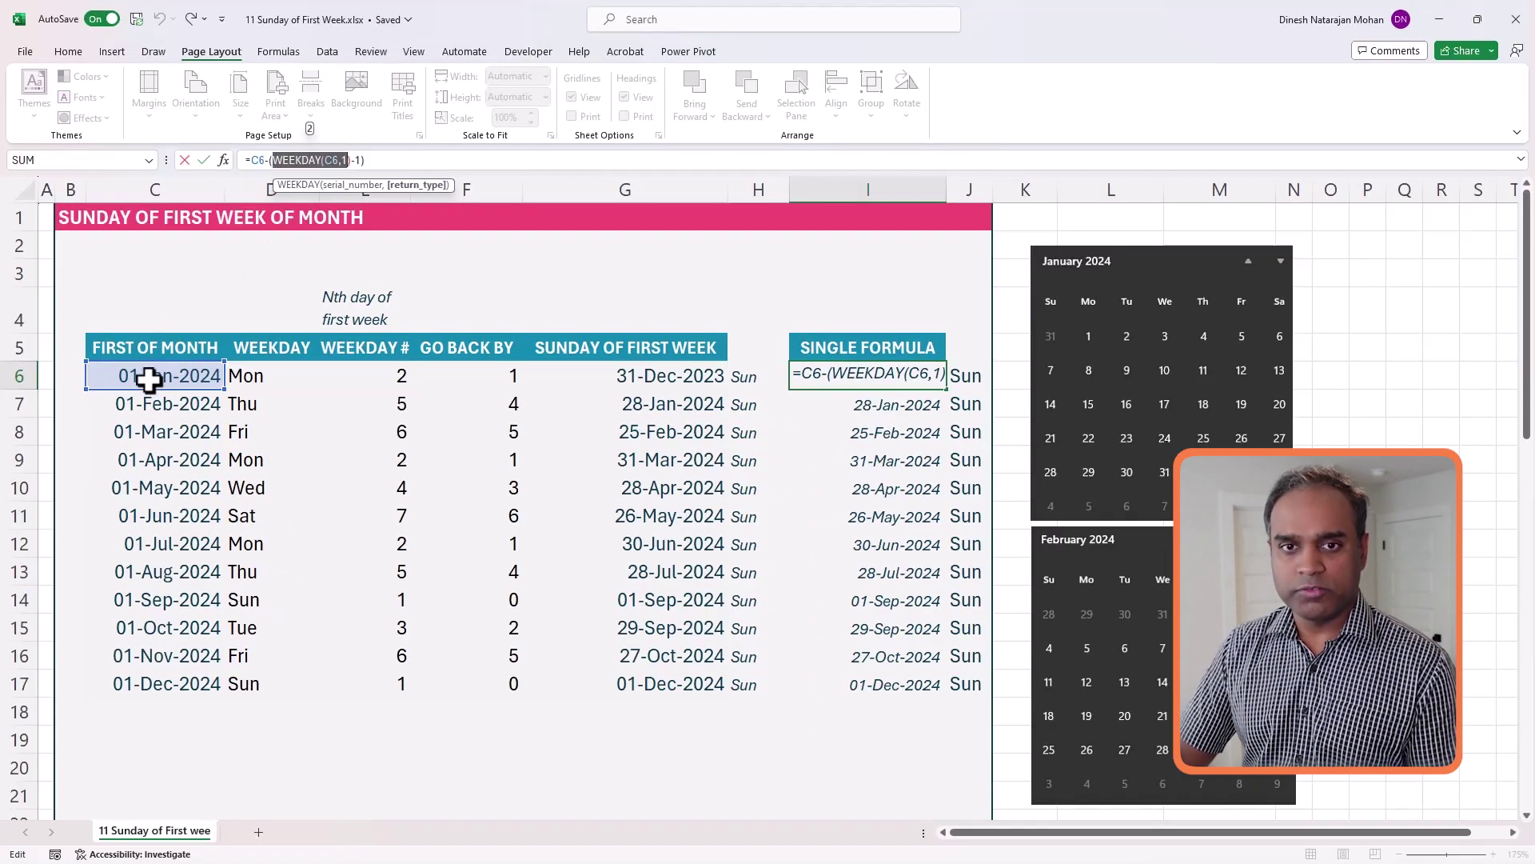